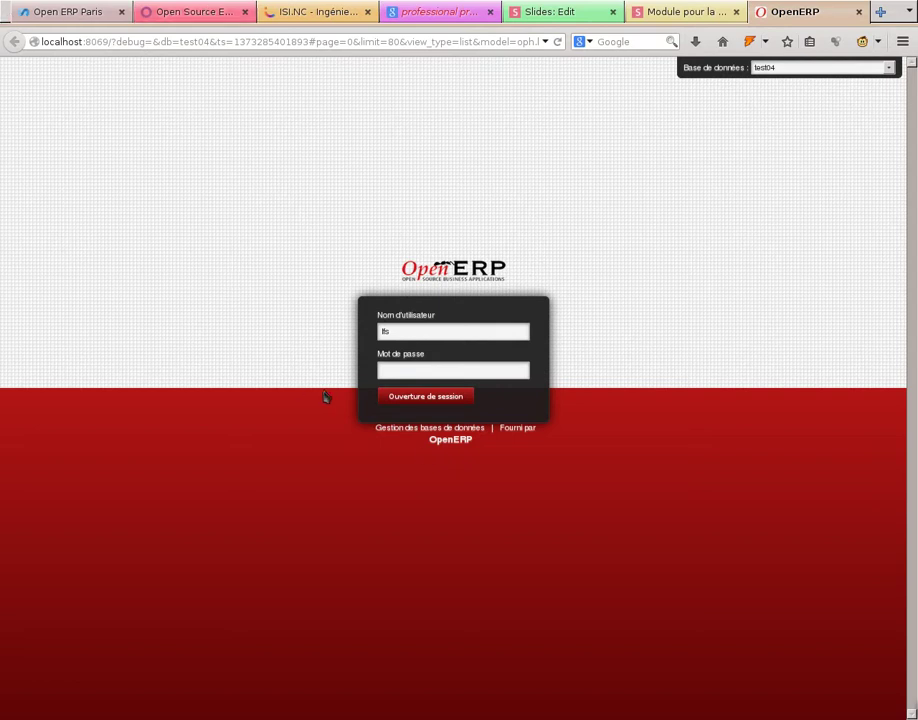
- Create a database named 'moncabinet' without demo data, setting and confirming an admin password
{"action": "left_click", "coordinate": [416, 430]}
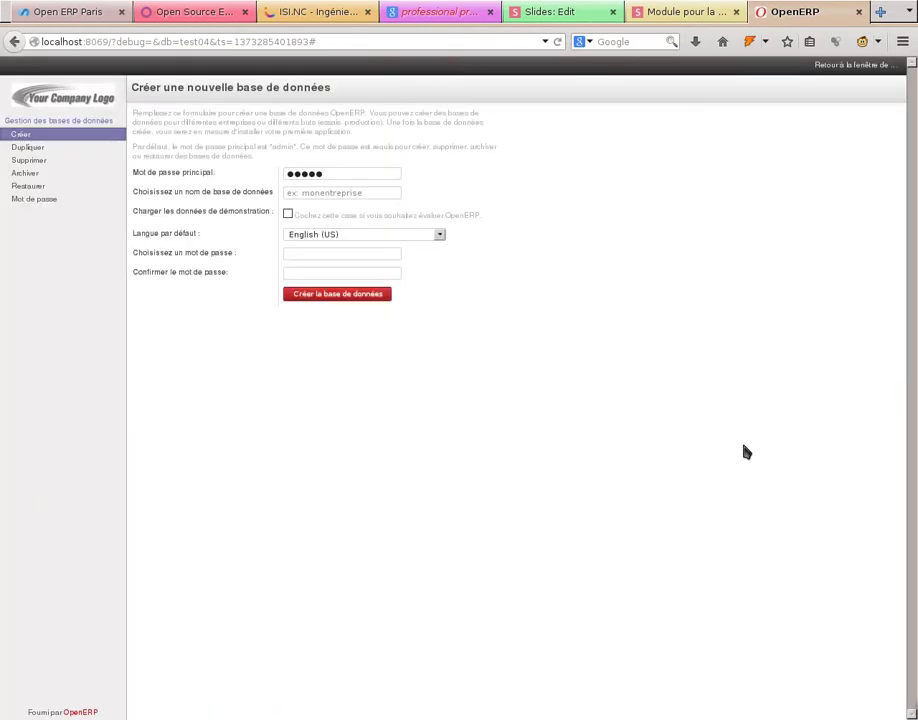
{"action": "left_click", "coordinate": [303, 193]}
{"action": "type", "text": "moncabinet"}
{"action": "left_click", "coordinate": [387, 257]}
{"action": "type", "text": "a"}
{"action": "left_click", "coordinate": [375, 270]}
{"action": "type", "text": "a"}
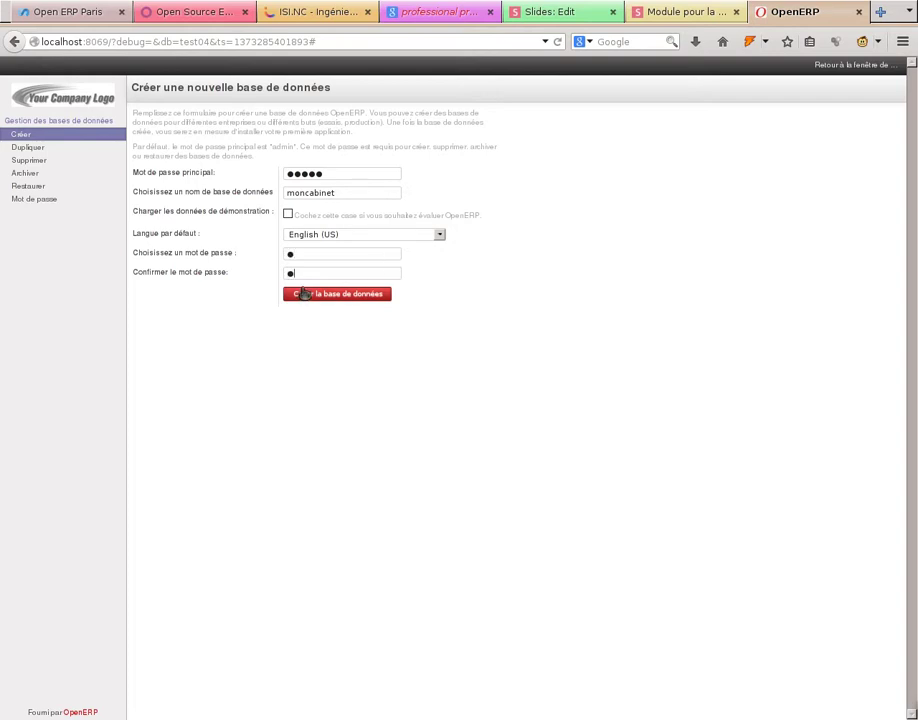
{"action": "left_click", "coordinate": [304, 294]}
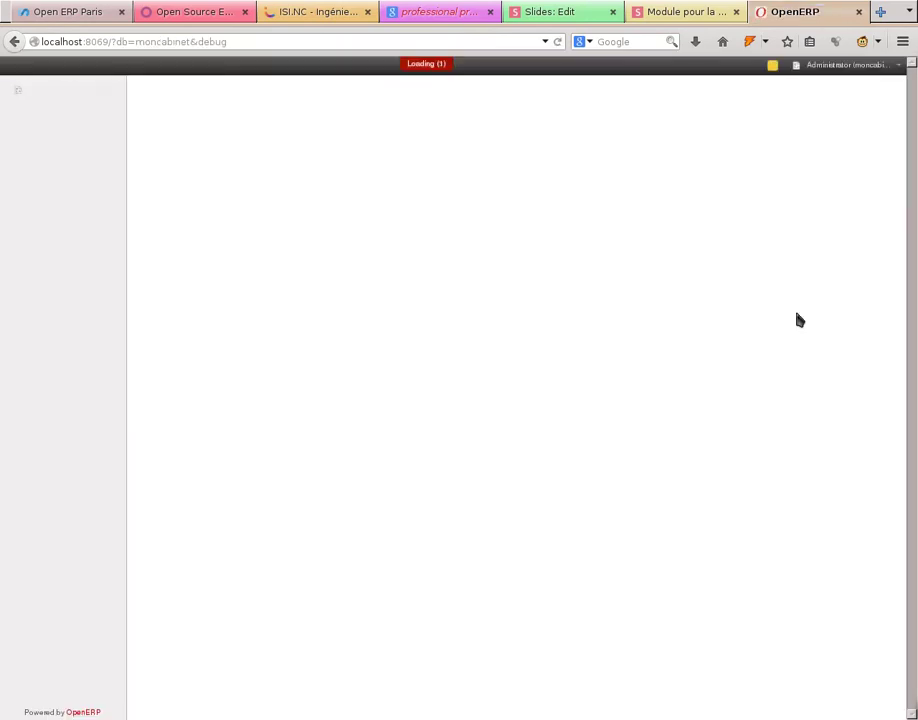
- In Administrator preferences, choose Pacific/Noumea as timezone, leave English as language, and save
{"action": "left_click", "coordinate": [820, 65]}
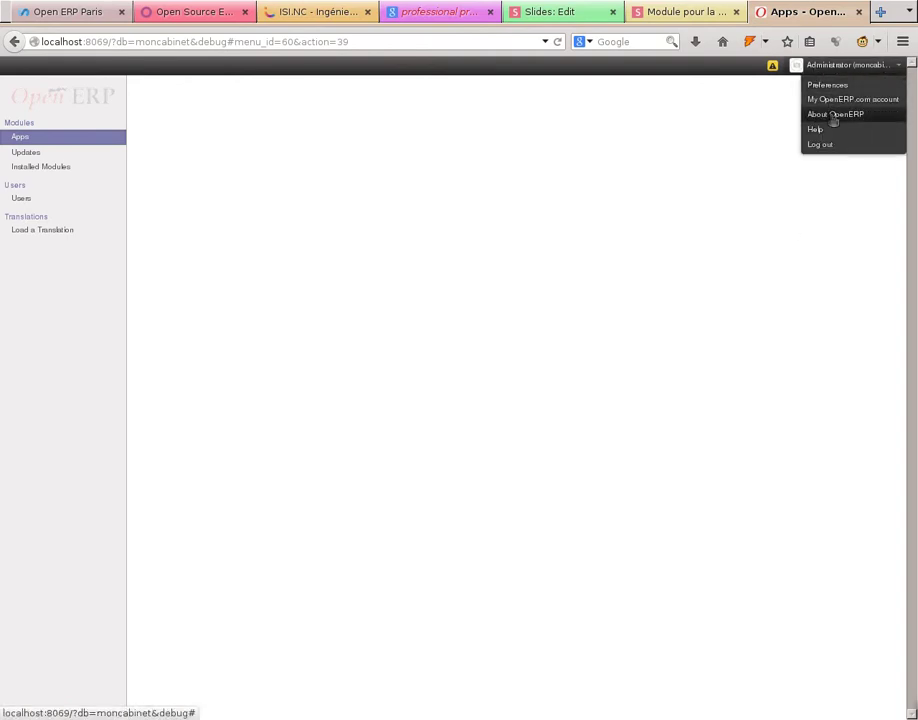
{"action": "left_click", "coordinate": [832, 86]}
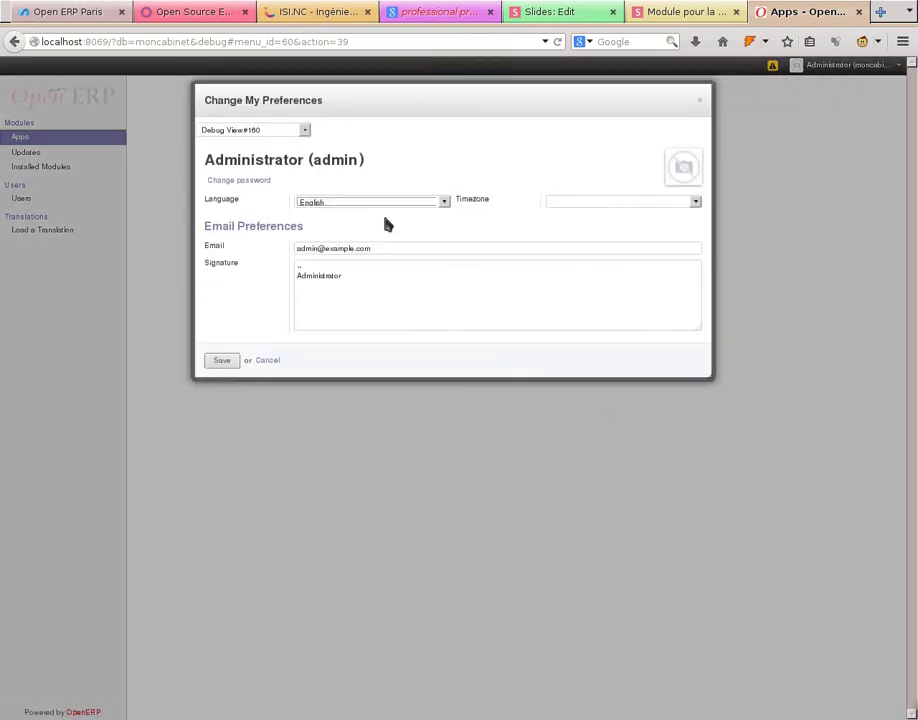
{"action": "left_click", "coordinate": [556, 203]}
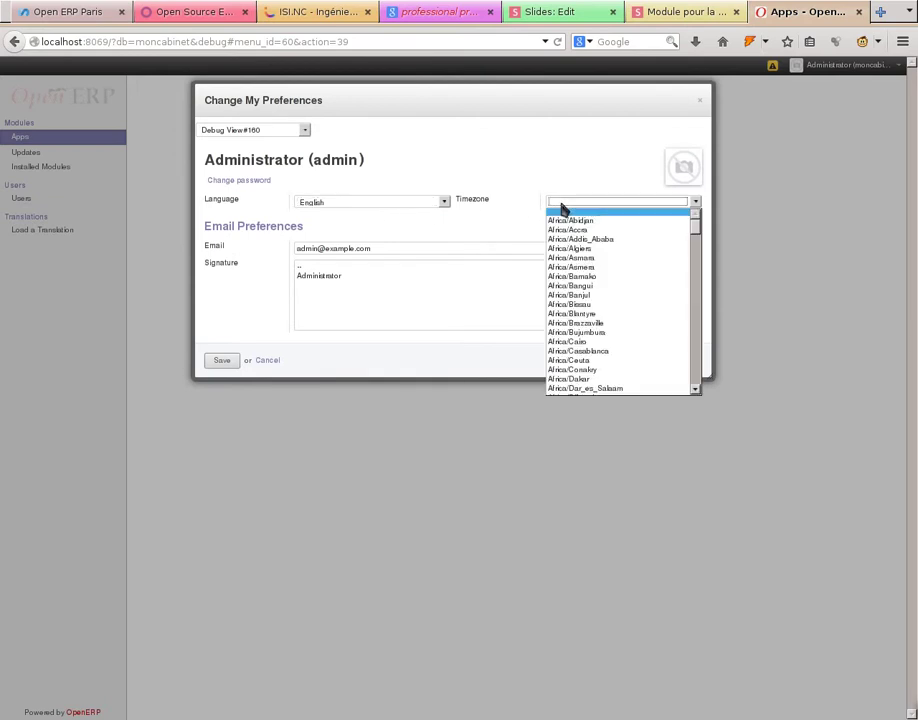
{"action": "key", "text": "p"}
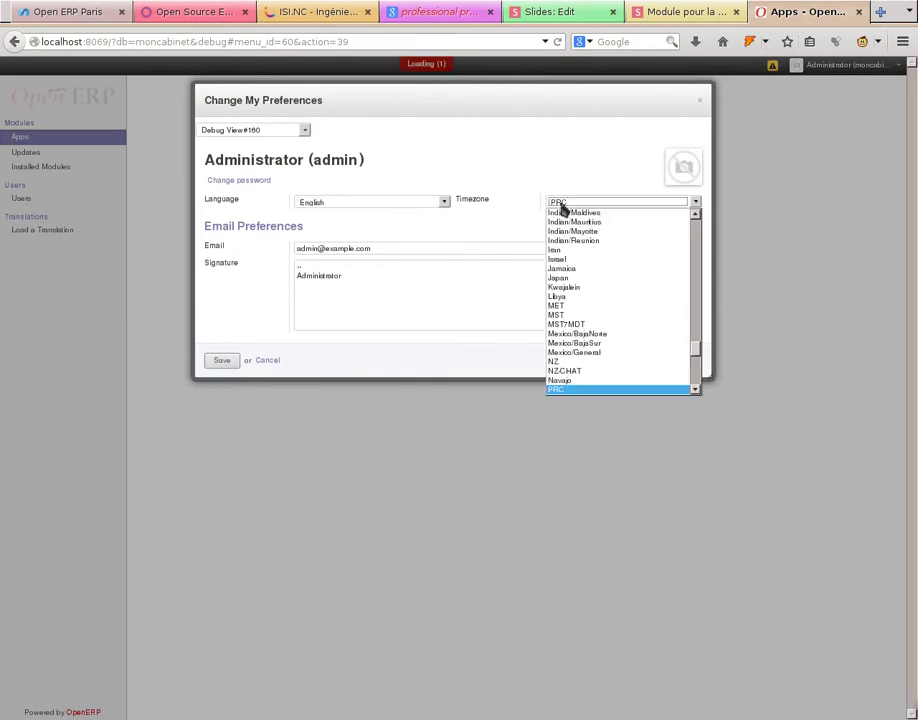
{"action": "scroll", "coordinate": [585, 368], "scroll_direction": "down", "scroll_amount": 3}
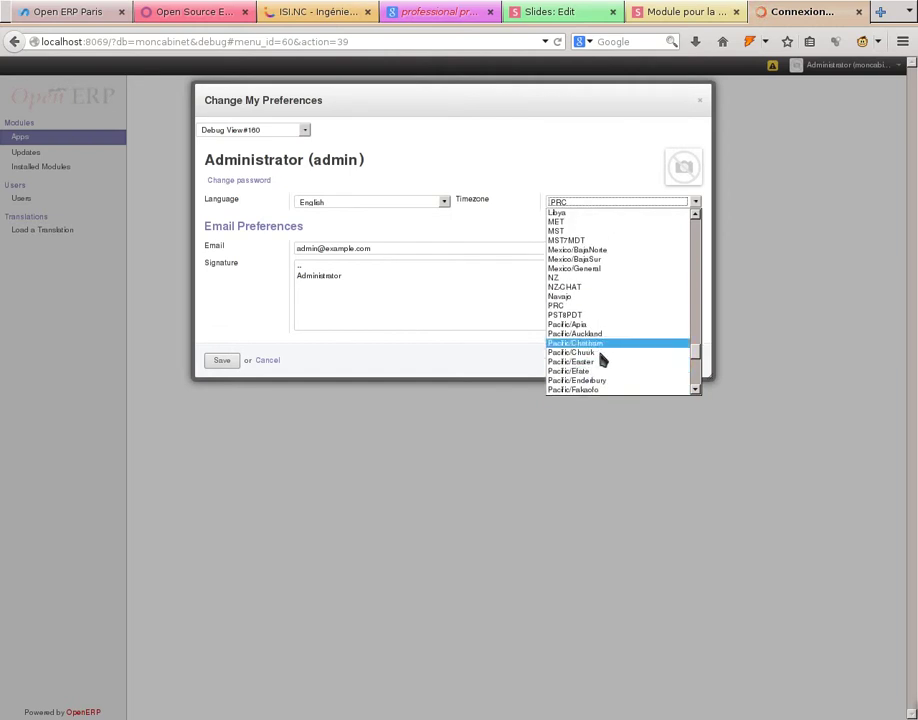
{"action": "scroll", "coordinate": [600, 362], "scroll_direction": "down", "scroll_amount": 4}
{"action": "scroll", "coordinate": [605, 345], "scroll_direction": "down", "scroll_amount": 2}
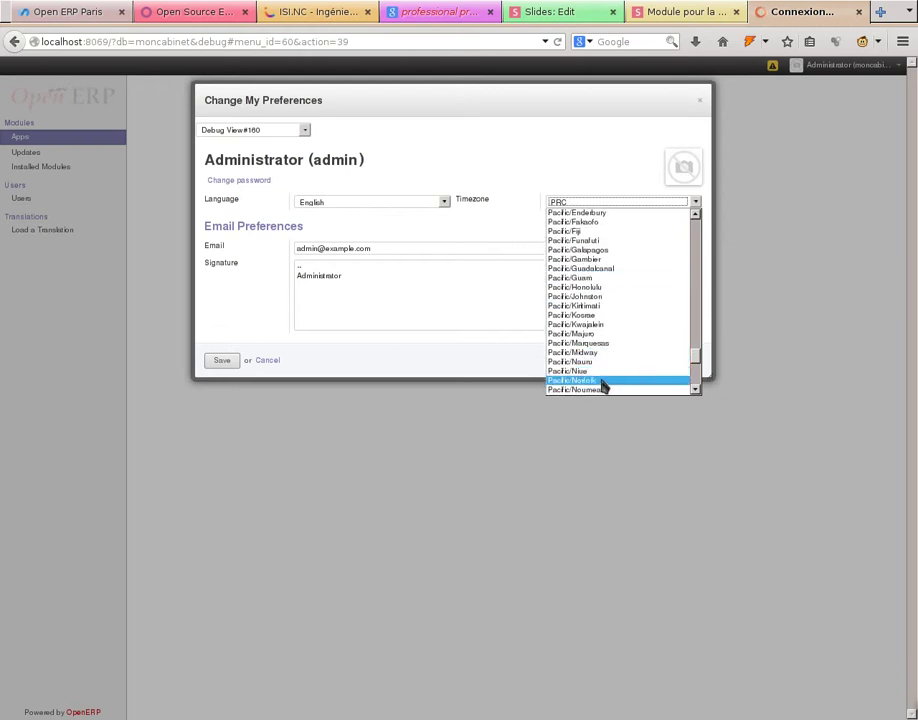
{"action": "scroll", "coordinate": [597, 368], "scroll_direction": "down", "scroll_amount": 1}
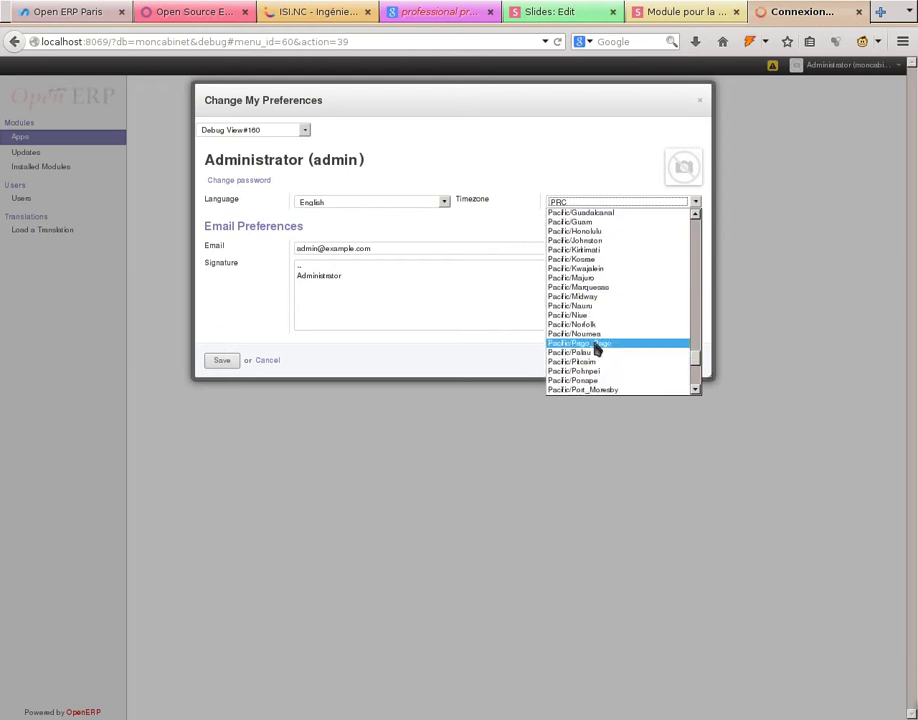
{"action": "left_click", "coordinate": [596, 345]}
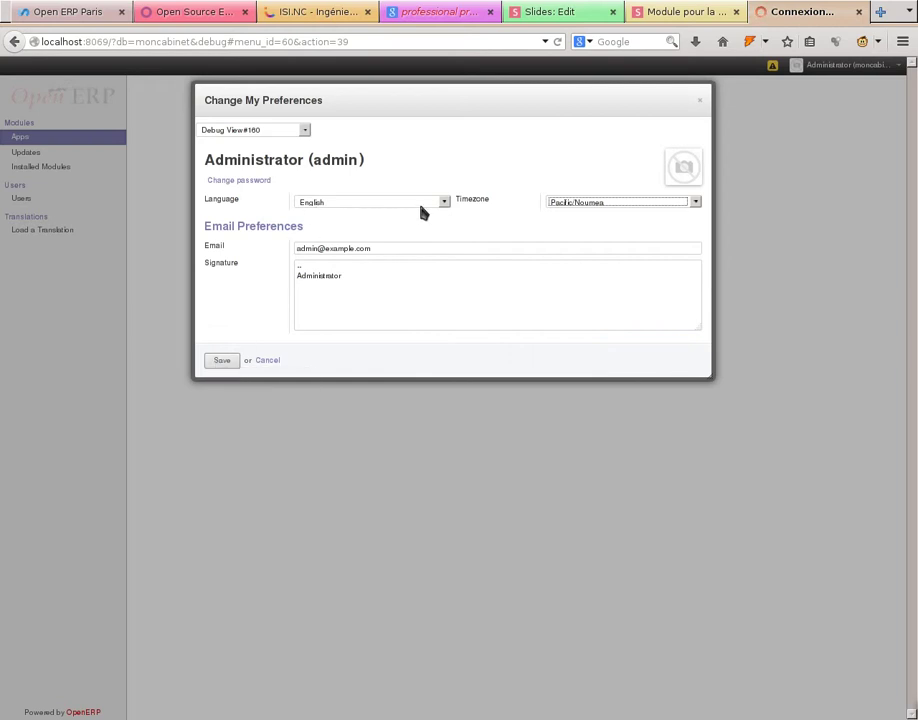
{"action": "left_click", "coordinate": [445, 203]}
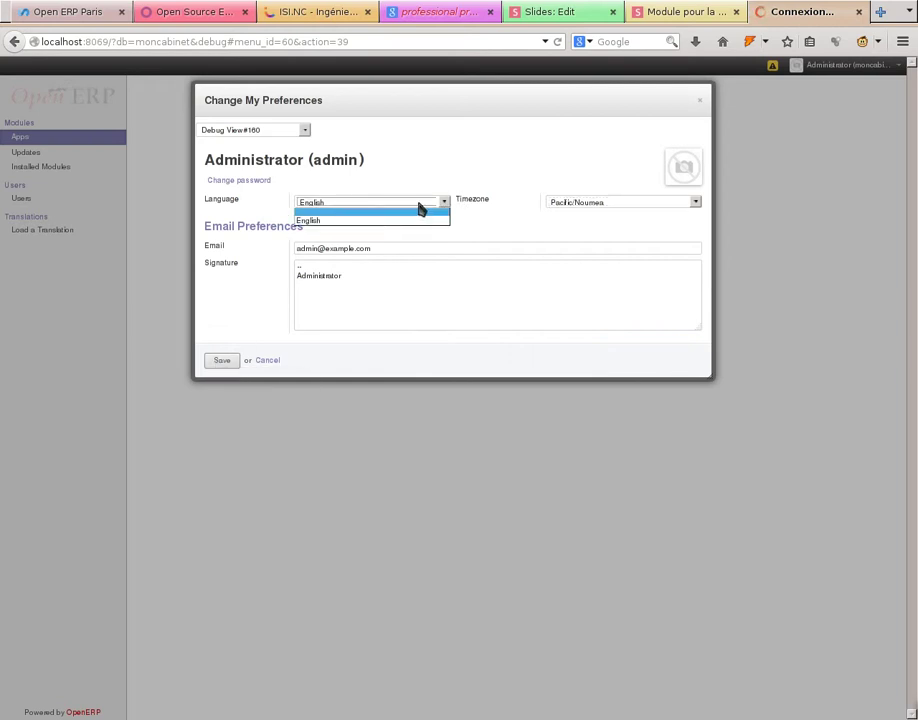
{"action": "left_click", "coordinate": [221, 362]}
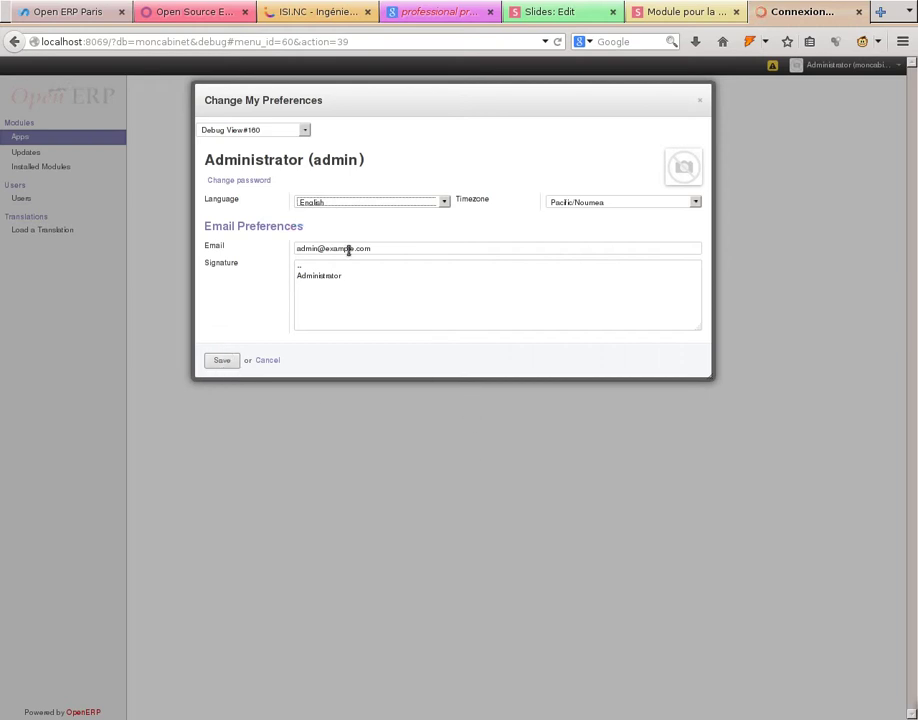
{"action": "left_click", "coordinate": [221, 362]}
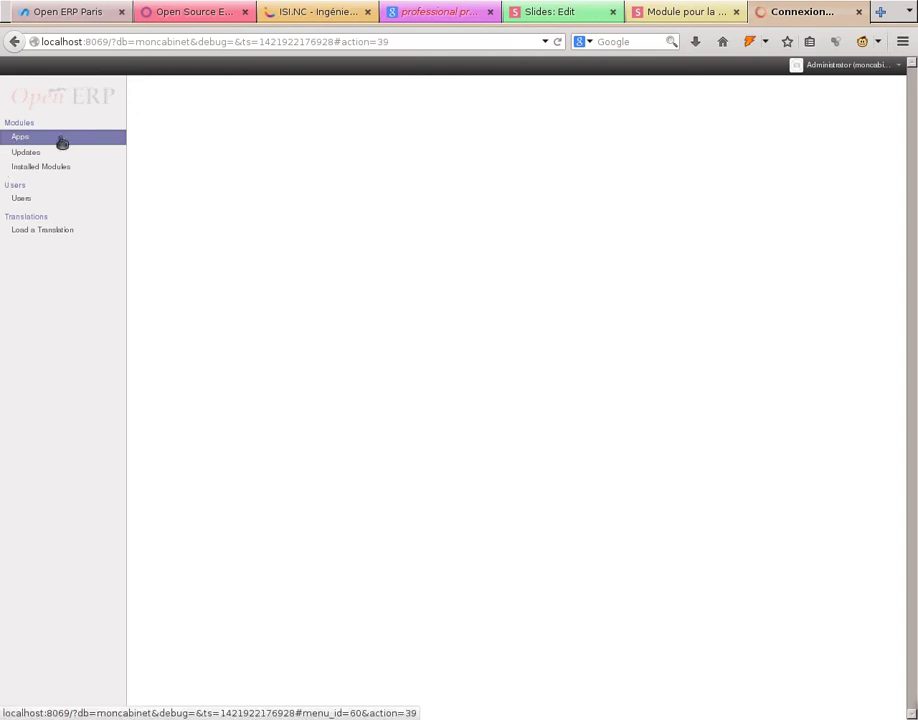
- Clear the Installed filter, search the modules for 'oph', and install Ophthalmology
{"action": "left_click", "coordinate": [30, 167]}
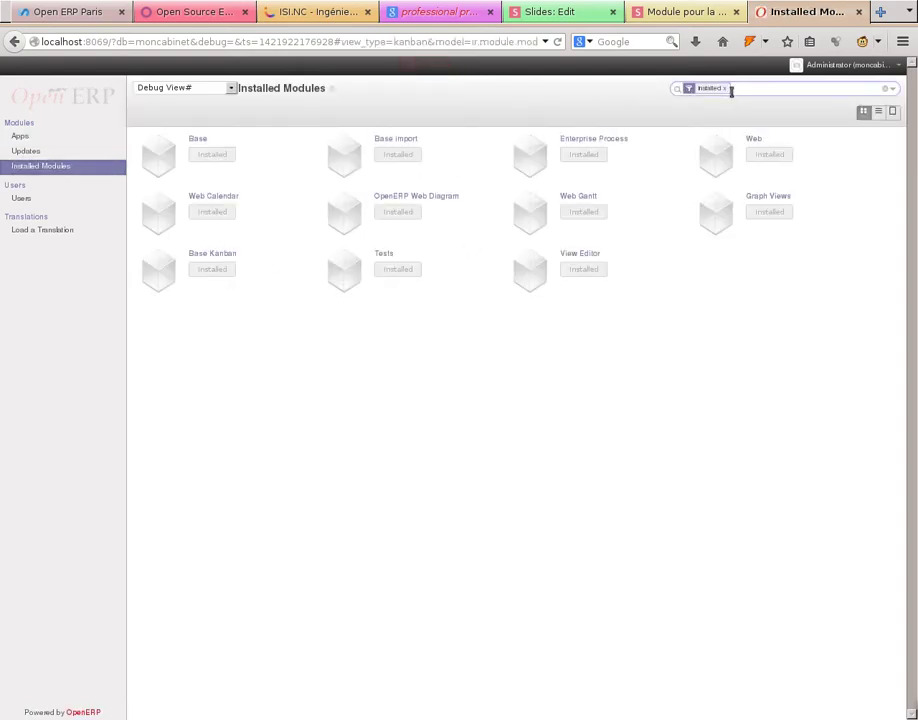
{"action": "left_click", "coordinate": [756, 87]}
{"action": "key", "text": "BackSpace"}
{"action": "type", "text": "ai"}
{"action": "type", "text": "h"}
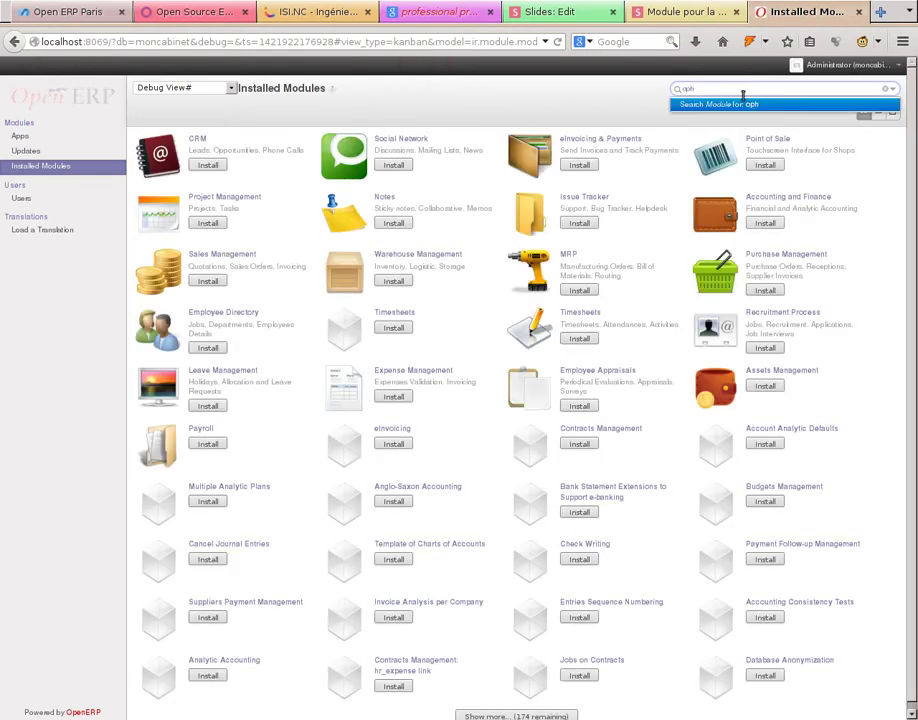
{"action": "left_click", "coordinate": [740, 105]}
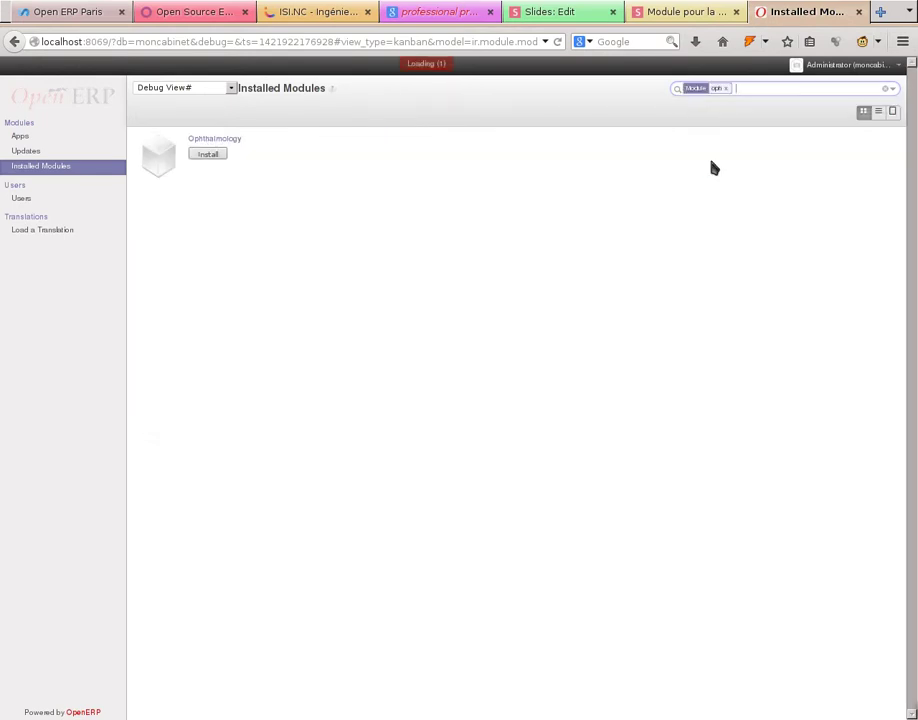
{"action": "left_click", "coordinate": [209, 156]}
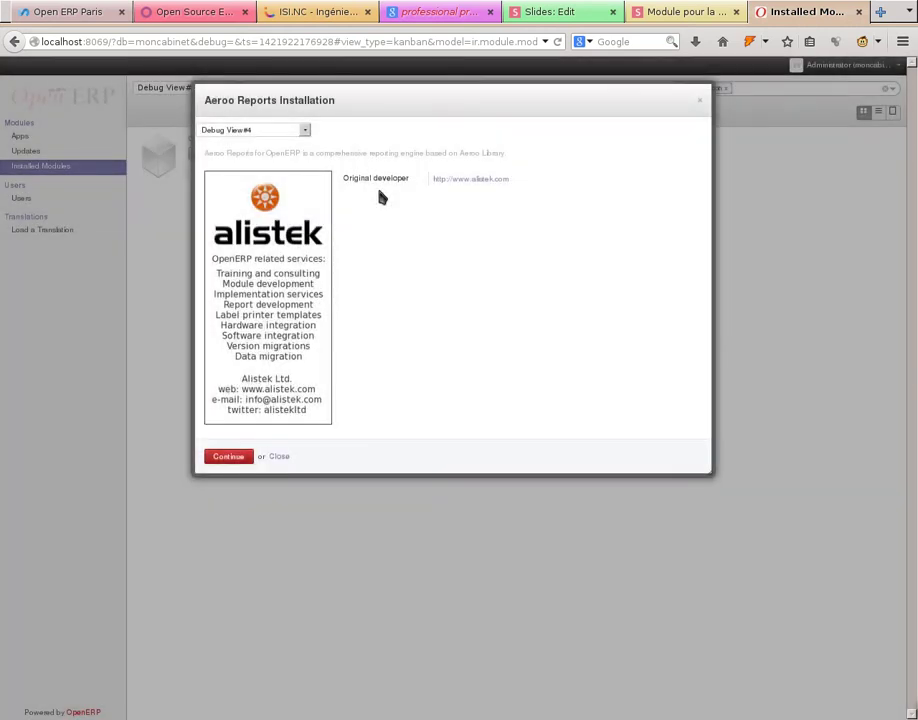
- Continue the Aeroo Reports setup, test the OpenOffice connection, and dismiss the failure
{"action": "left_click", "coordinate": [228, 456]}
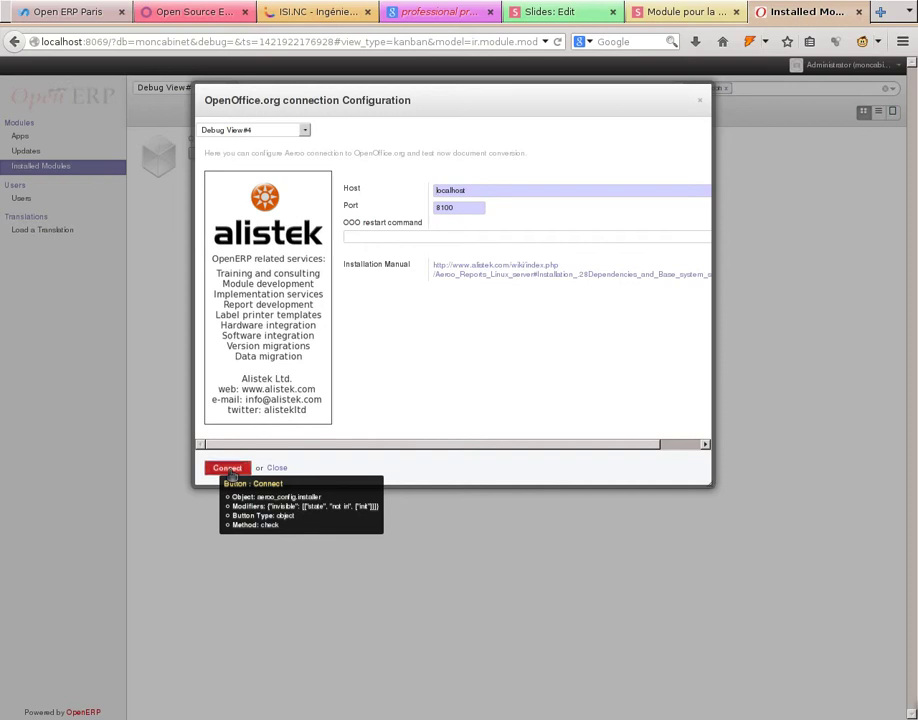
{"action": "left_click", "coordinate": [230, 474]}
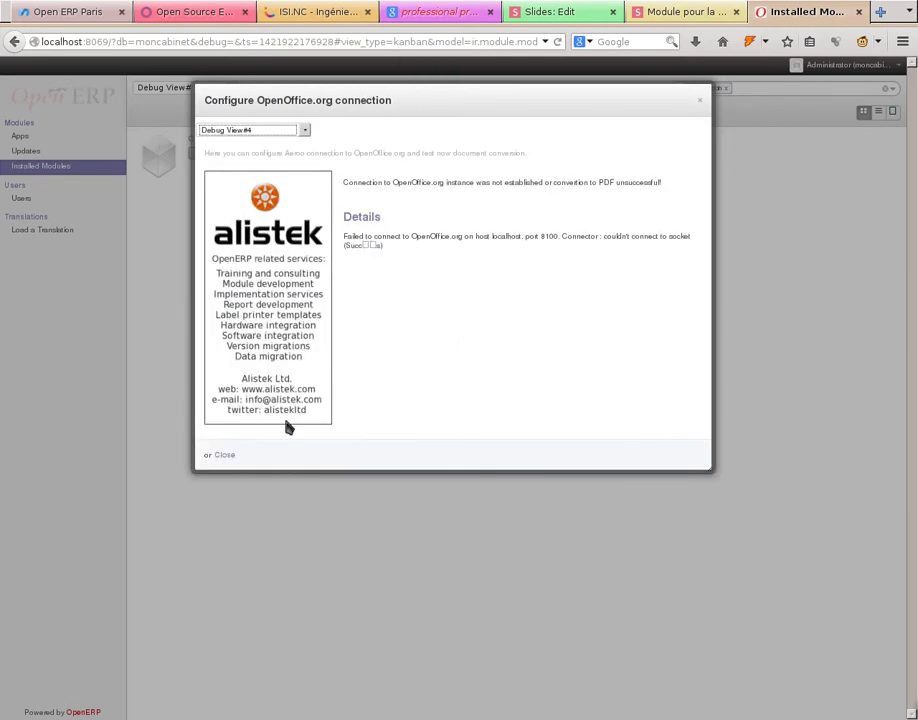
{"action": "left_click", "coordinate": [224, 457]}
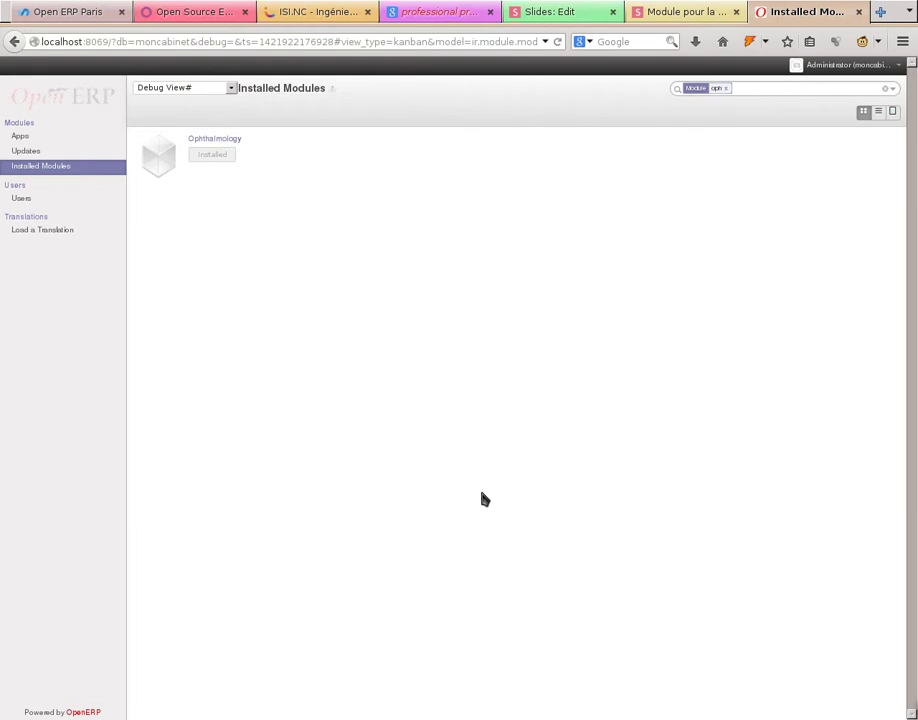
- View the About OpenERP information from the user menu, then close it
{"action": "left_click", "coordinate": [838, 66]}
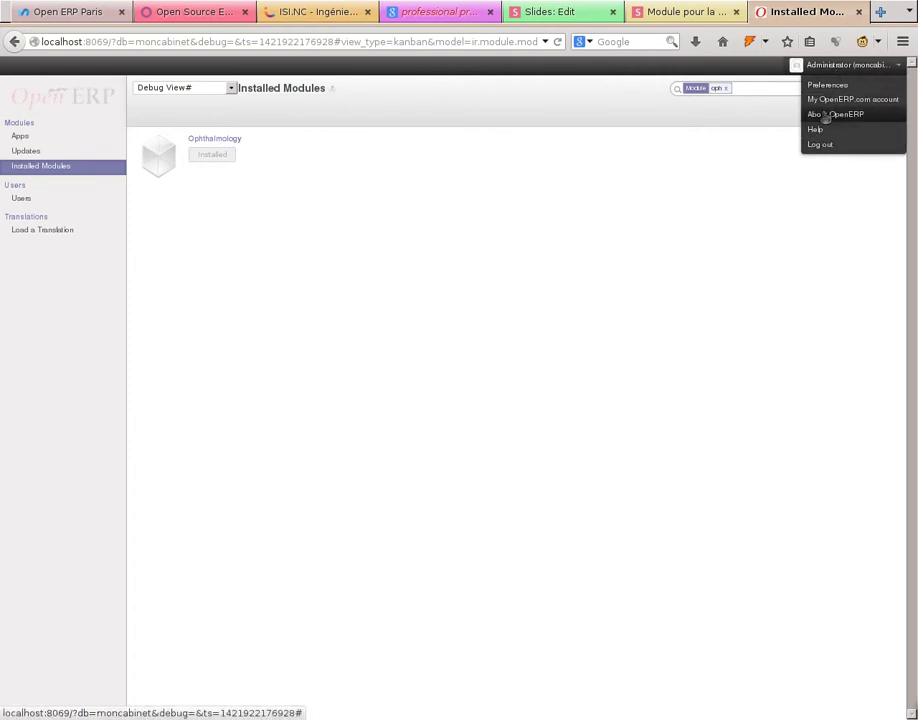
{"action": "left_click", "coordinate": [826, 115]}
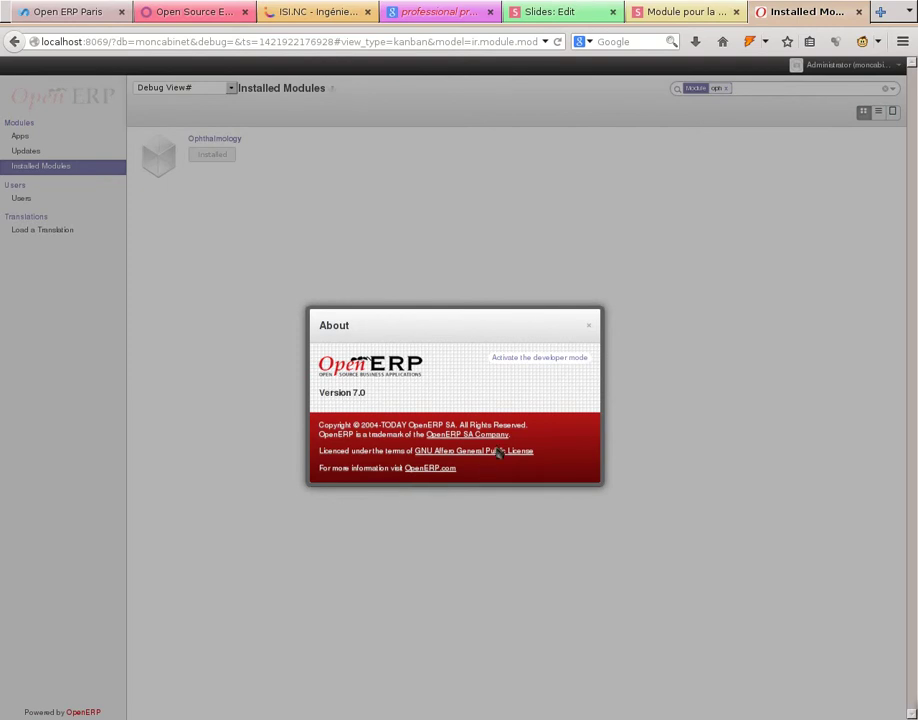
{"action": "left_click", "coordinate": [589, 327]}
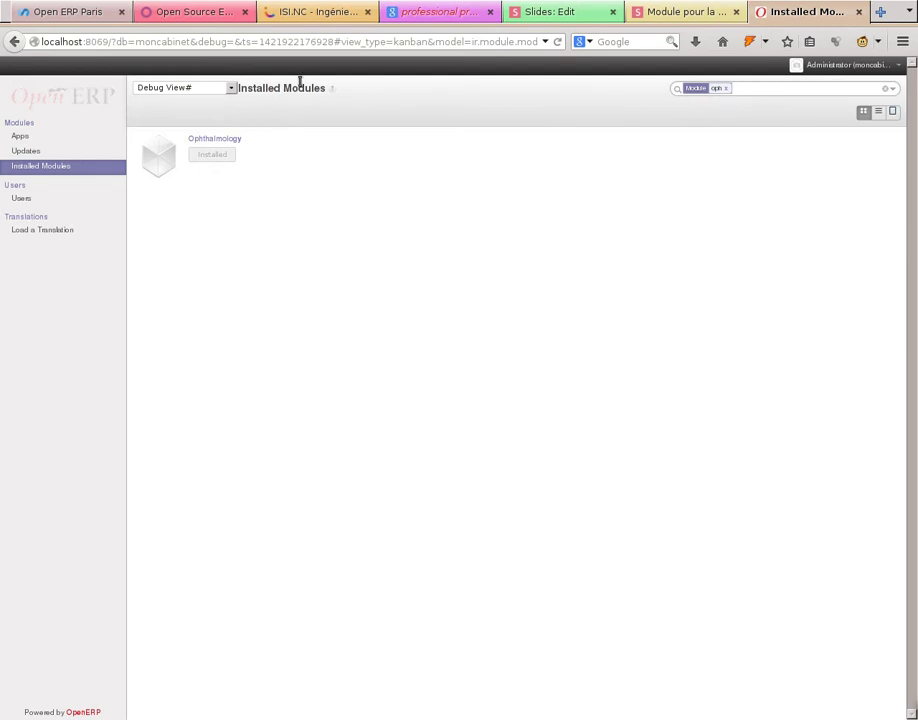
- Upgrade the Ophthalmology module from its details page and switch to the server console
{"action": "left_click", "coordinate": [210, 146]}
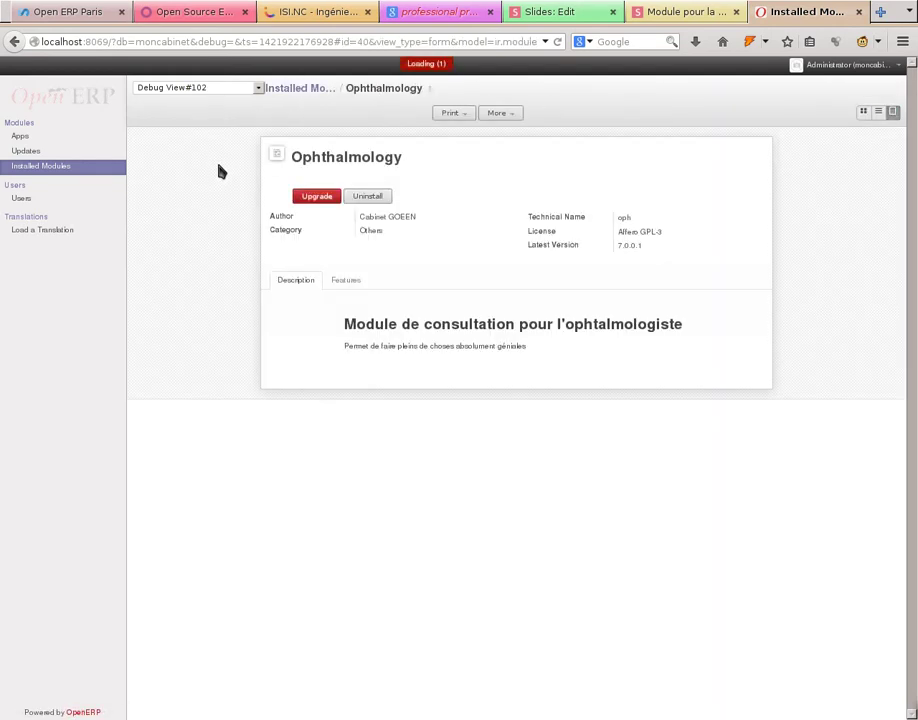
{"action": "left_click", "coordinate": [341, 198]}
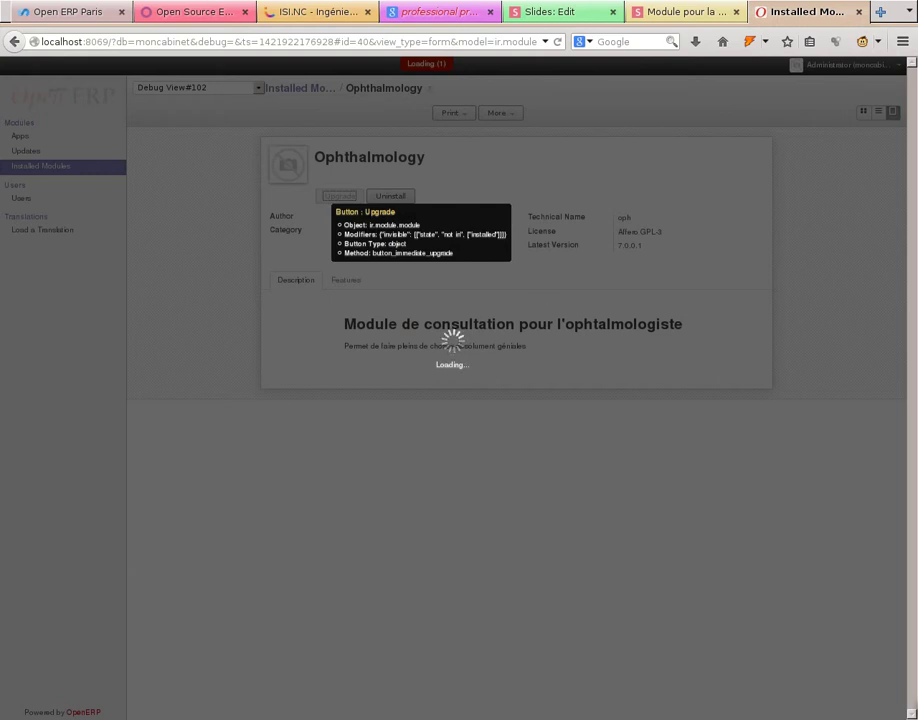
{"action": "key", "text": "alt+Tab"}
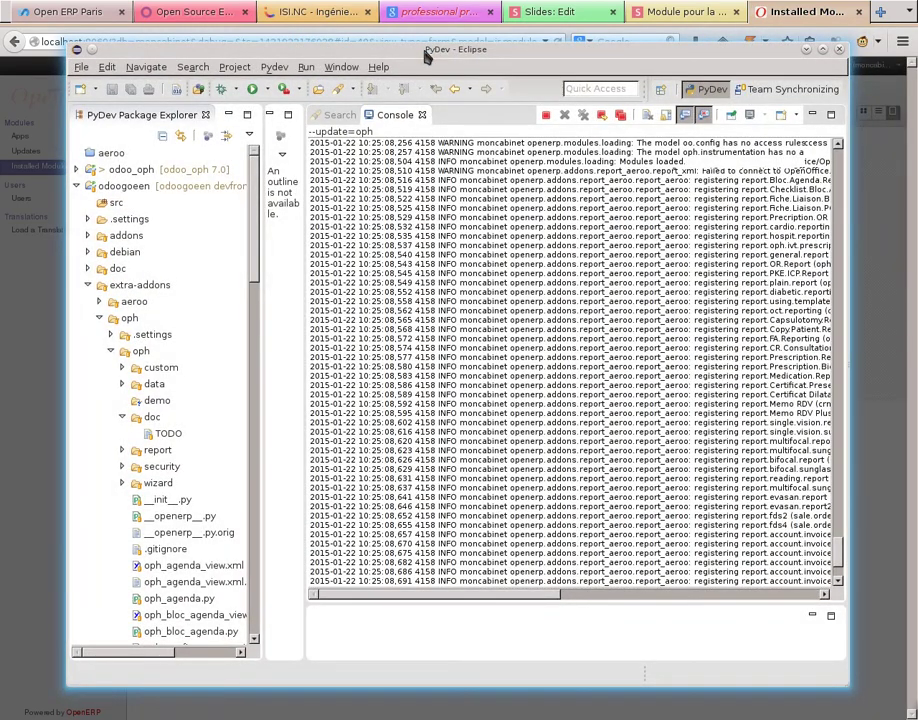
- Drag the Eclipse window aside to reveal OpenERP's Configure Accounting Data wizard
{"action": "left_click_drag", "start_coordinate": [426, 57], "coordinate": [917, 262]}
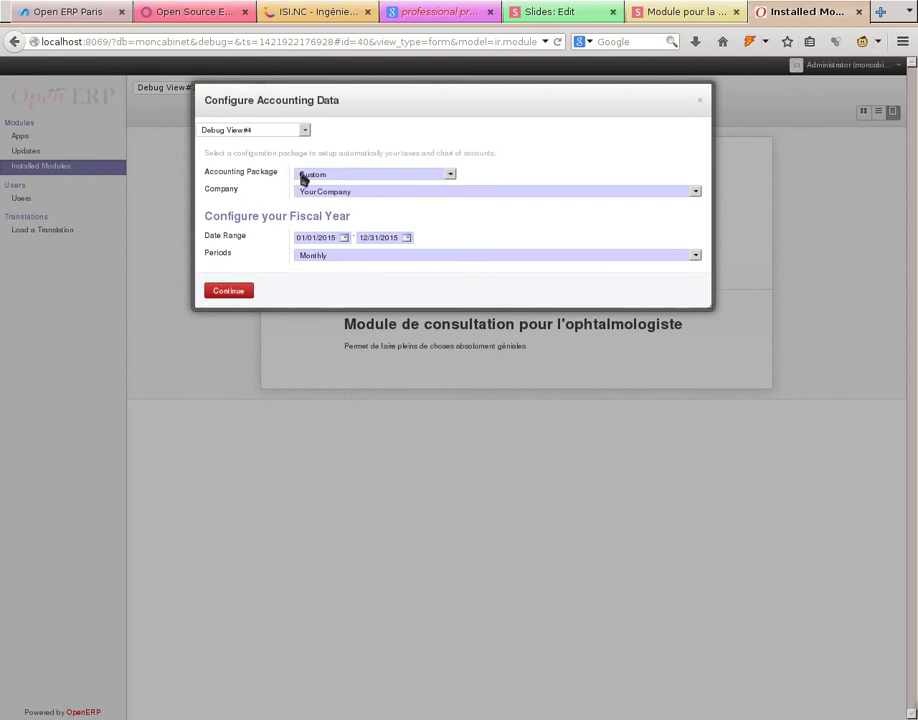
- Choose the France - Accounting package, then accept the default directories and FTP address localhost:8021
{"action": "left_click", "coordinate": [337, 176]}
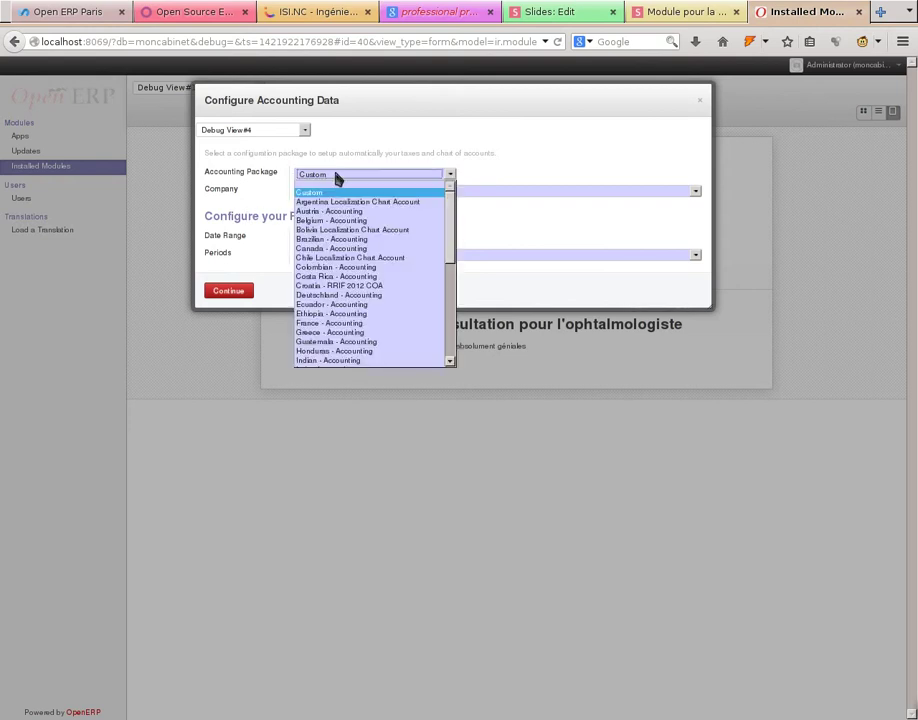
{"action": "left_click", "coordinate": [360, 323]}
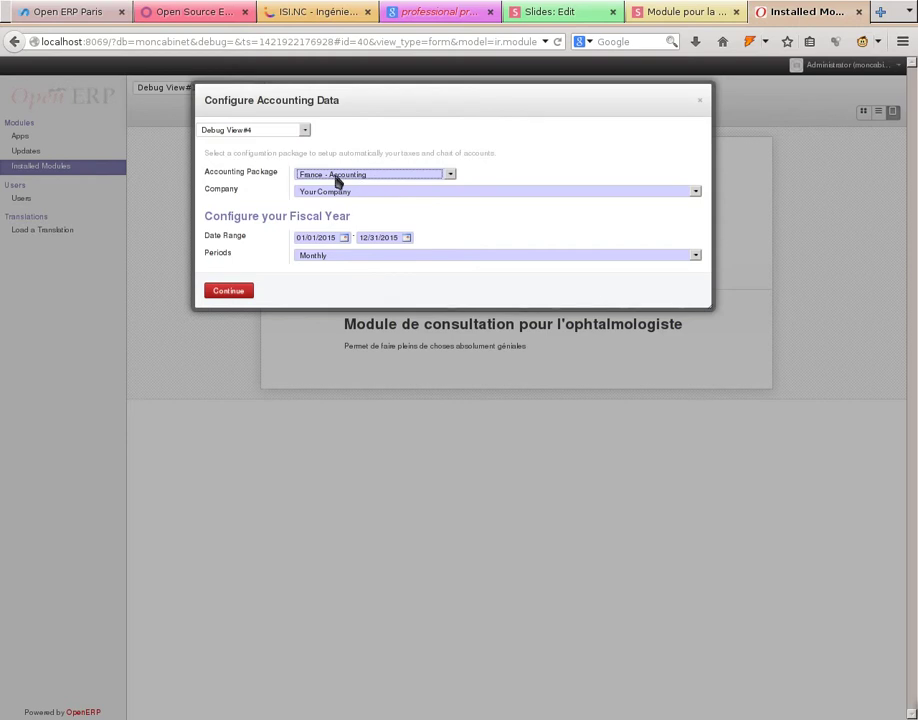
{"action": "left_click", "coordinate": [222, 290]}
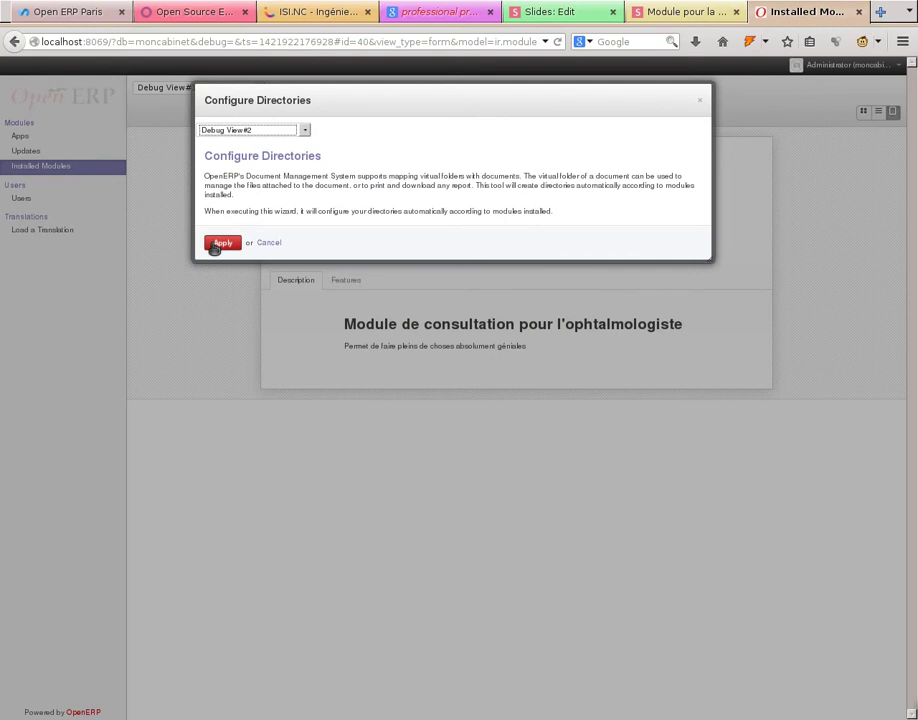
{"action": "left_click", "coordinate": [218, 243]}
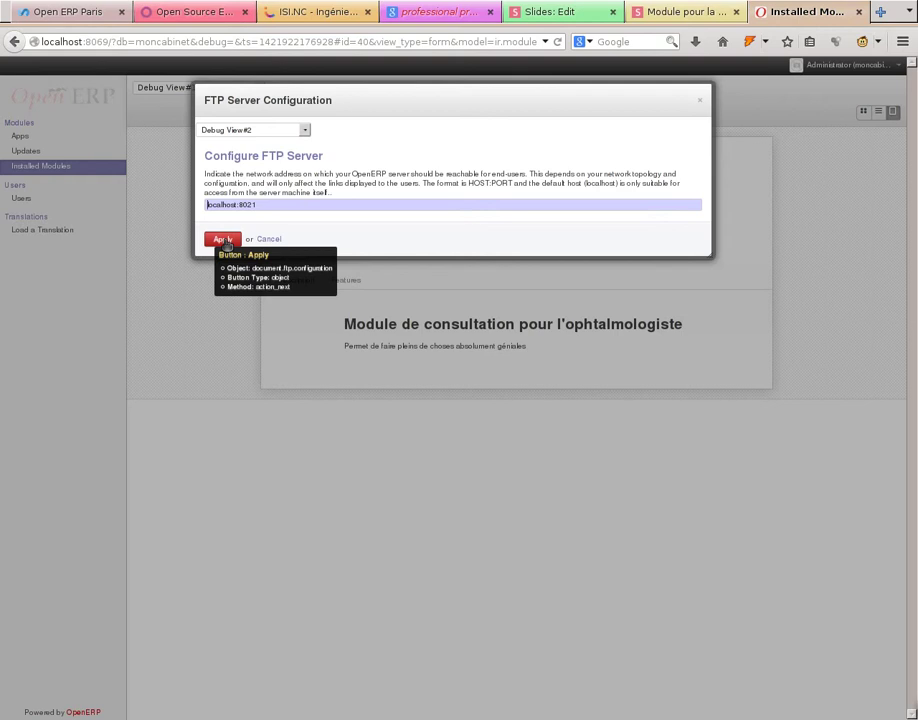
{"action": "left_click", "coordinate": [223, 240]}
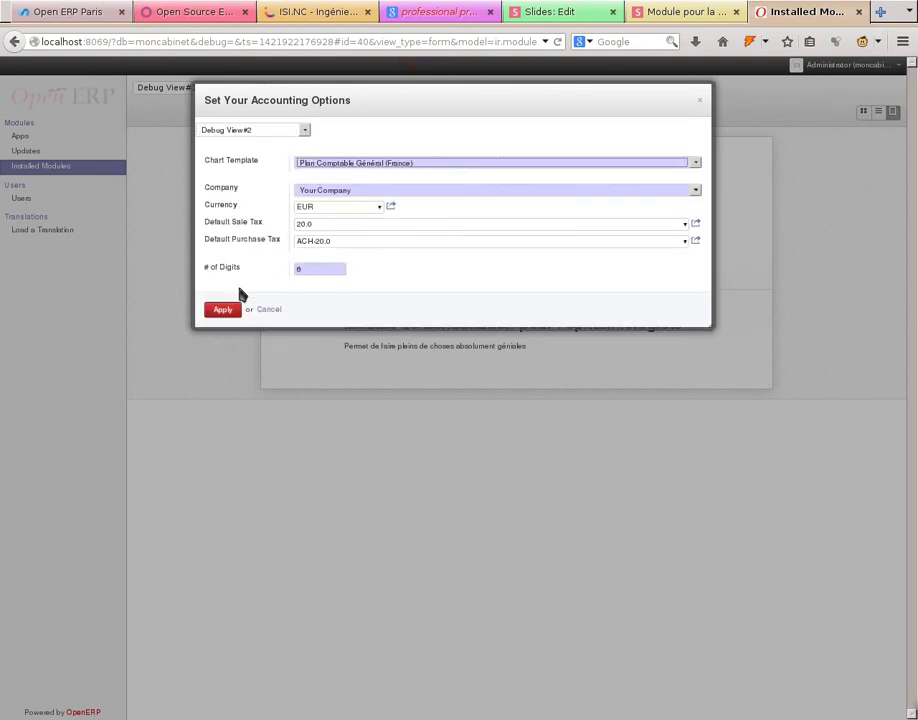
- Apply Plan Comptable Général (France) with EUR currency and 20.0 sale and purchase taxes
{"action": "left_click", "coordinate": [222, 309]}
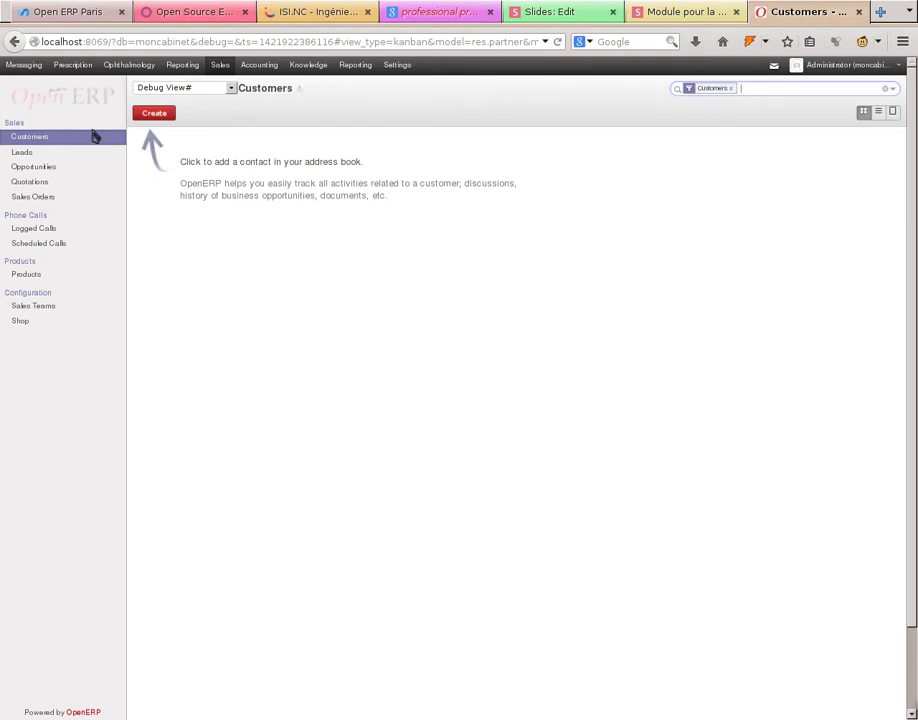
- Load the French / Français translation from Settings and close the success message
{"action": "left_click", "coordinate": [405, 69]}
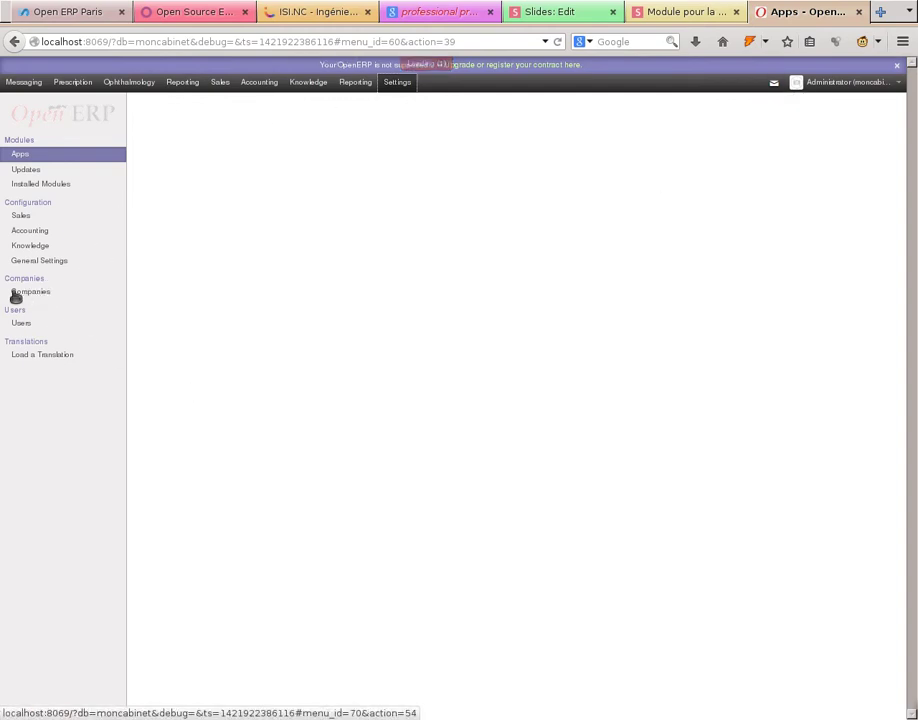
{"action": "left_click", "coordinate": [33, 354]}
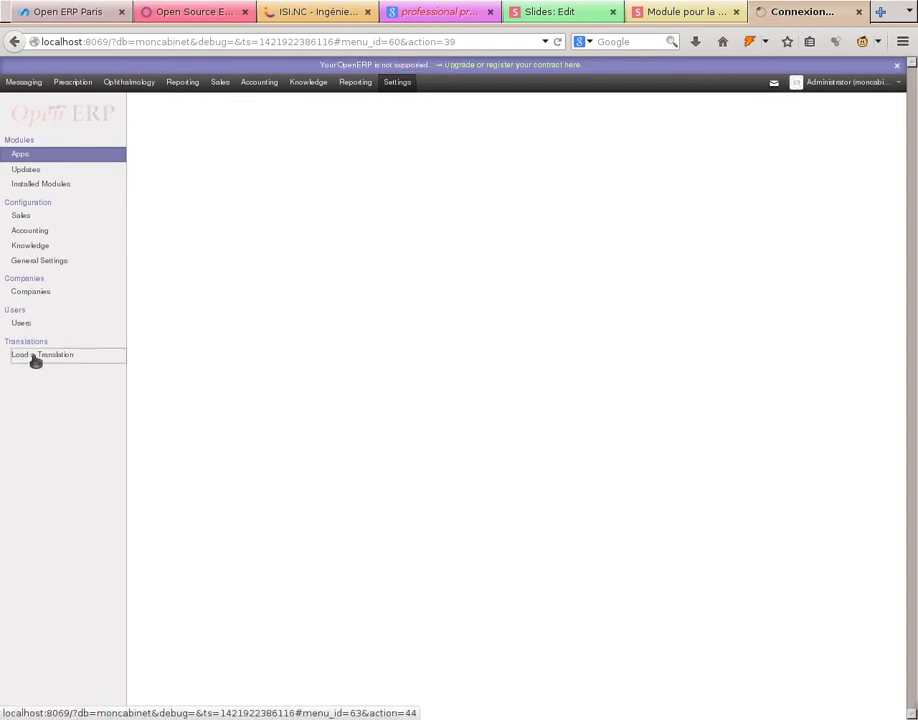
{"action": "left_click", "coordinate": [328, 164]}
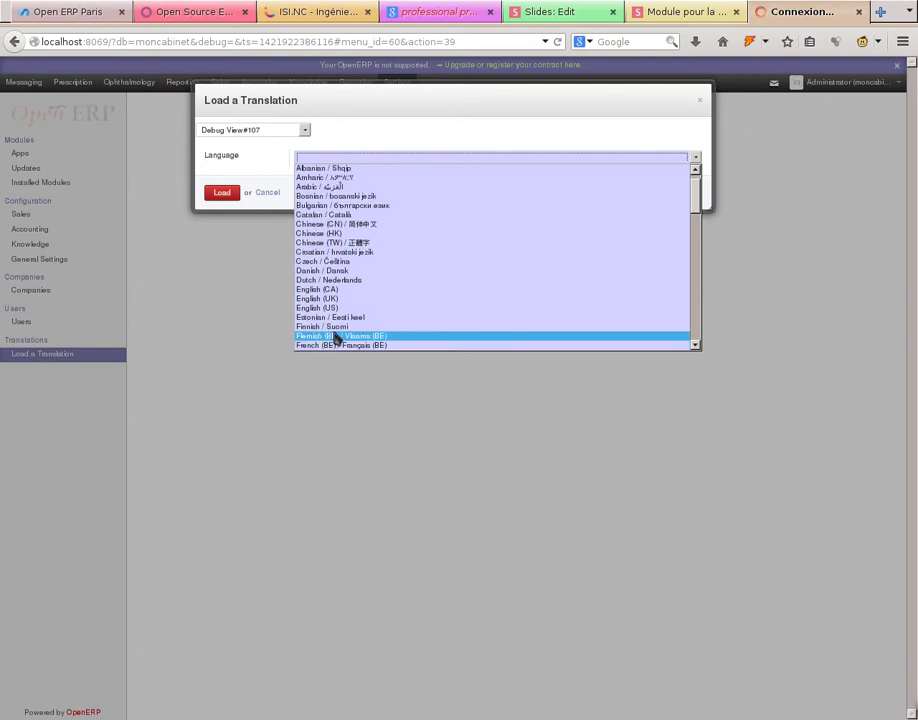
{"action": "scroll", "coordinate": [341, 325], "scroll_direction": "down", "scroll_amount": 2}
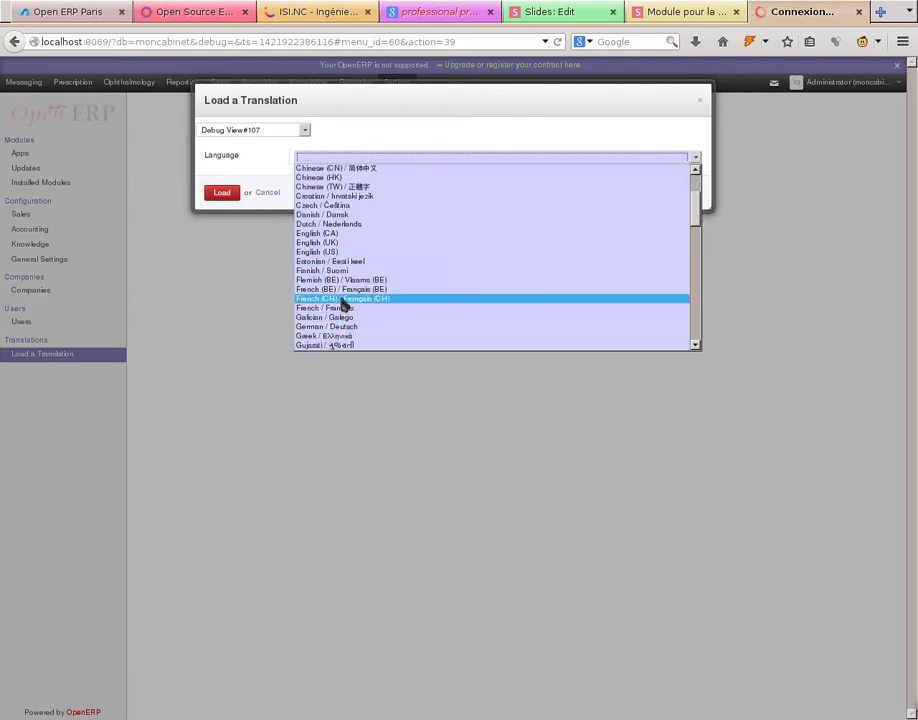
{"action": "left_click", "coordinate": [341, 308]}
{"action": "left_click", "coordinate": [230, 195]}
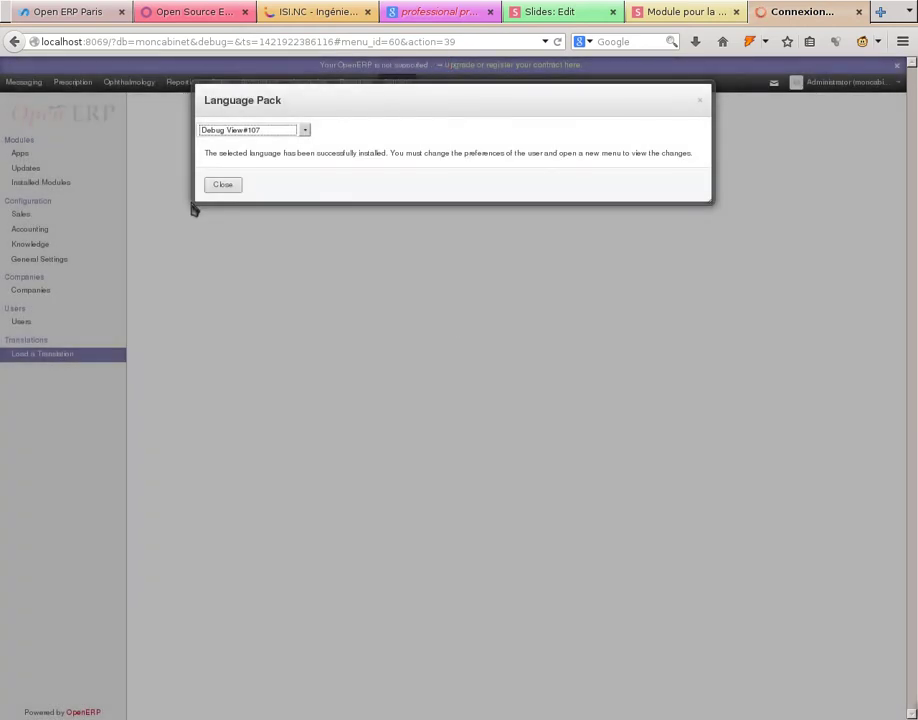
{"action": "left_click", "coordinate": [218, 186]}
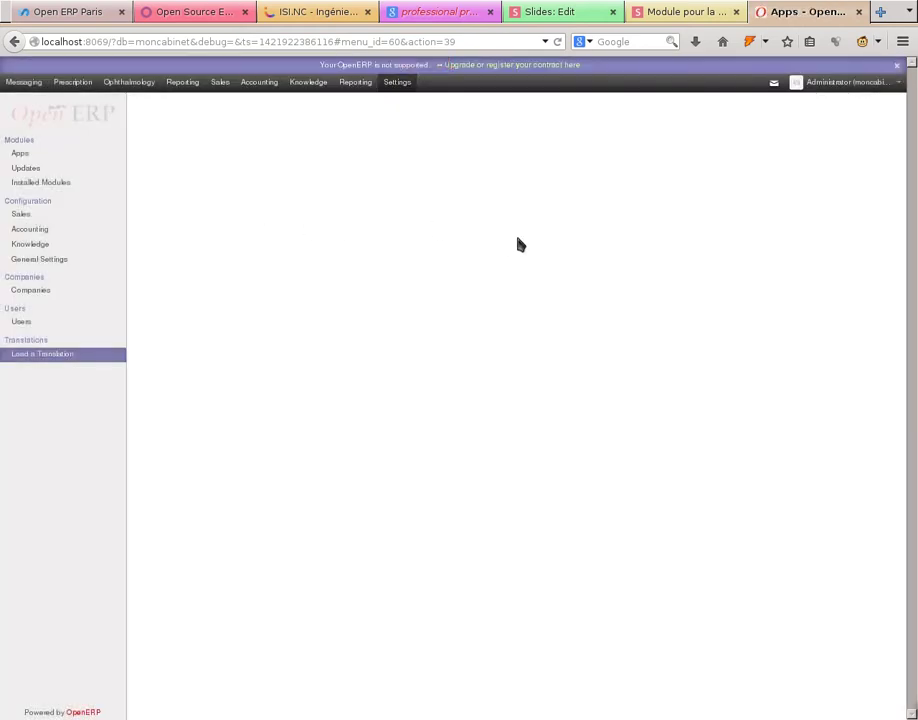
- Set the administrator's language to French / Français, then open the Prescription medication lines via Messagerie
{"action": "left_click", "coordinate": [842, 84]}
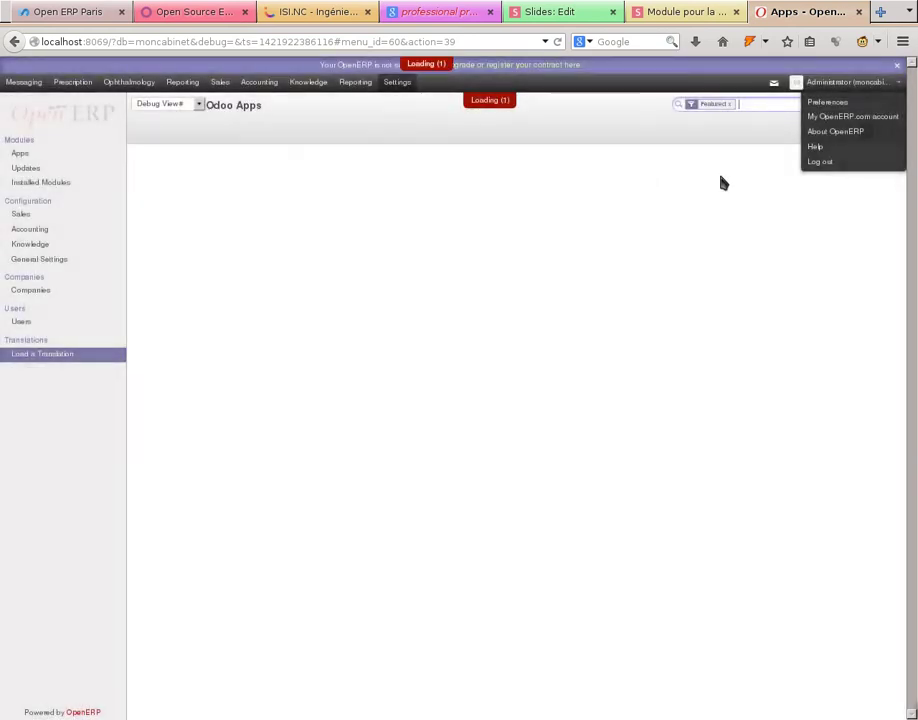
{"action": "left_click", "coordinate": [826, 103]}
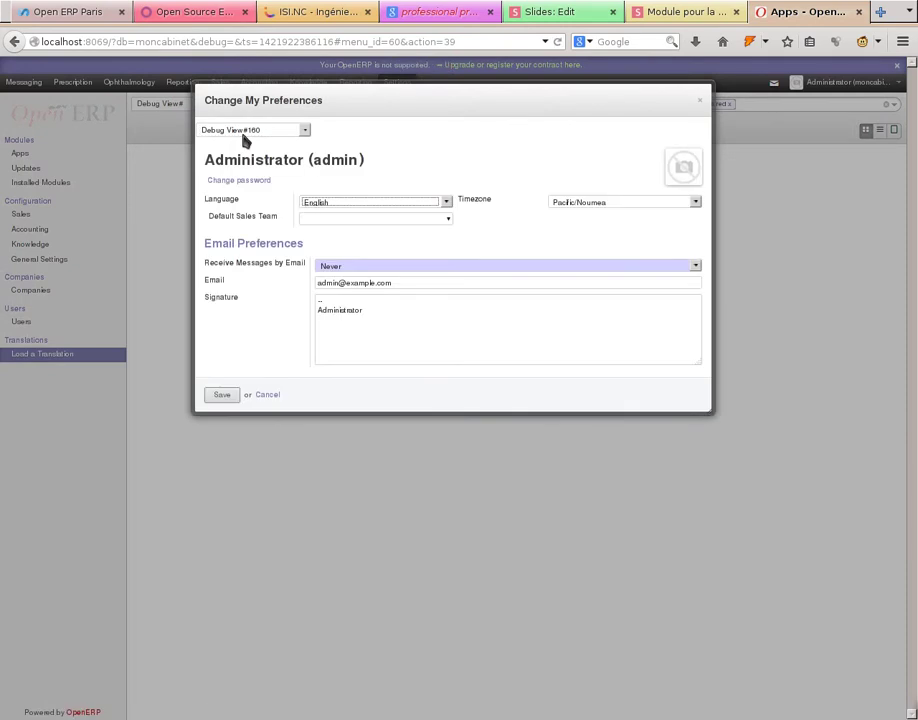
{"action": "left_click", "coordinate": [322, 203]}
{"action": "left_click", "coordinate": [330, 229]}
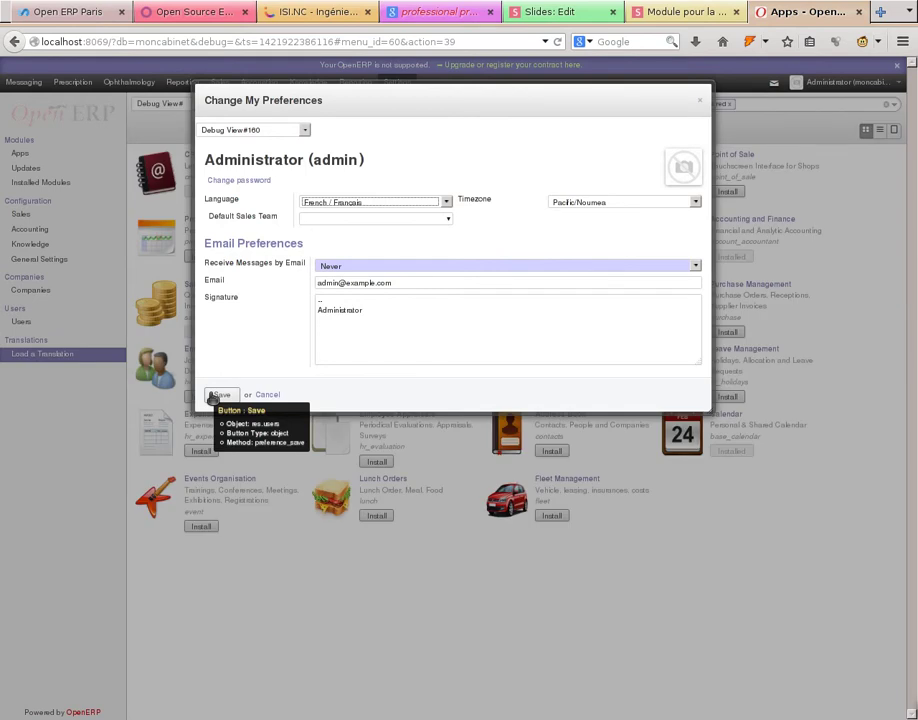
{"action": "left_click", "coordinate": [214, 396]}
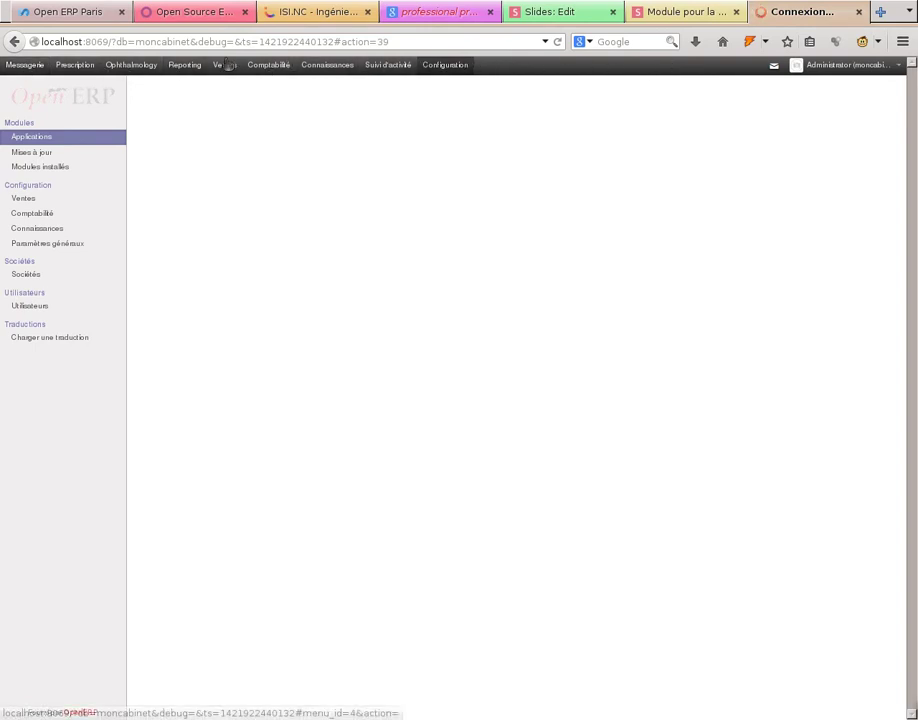
{"action": "left_click", "coordinate": [30, 67]}
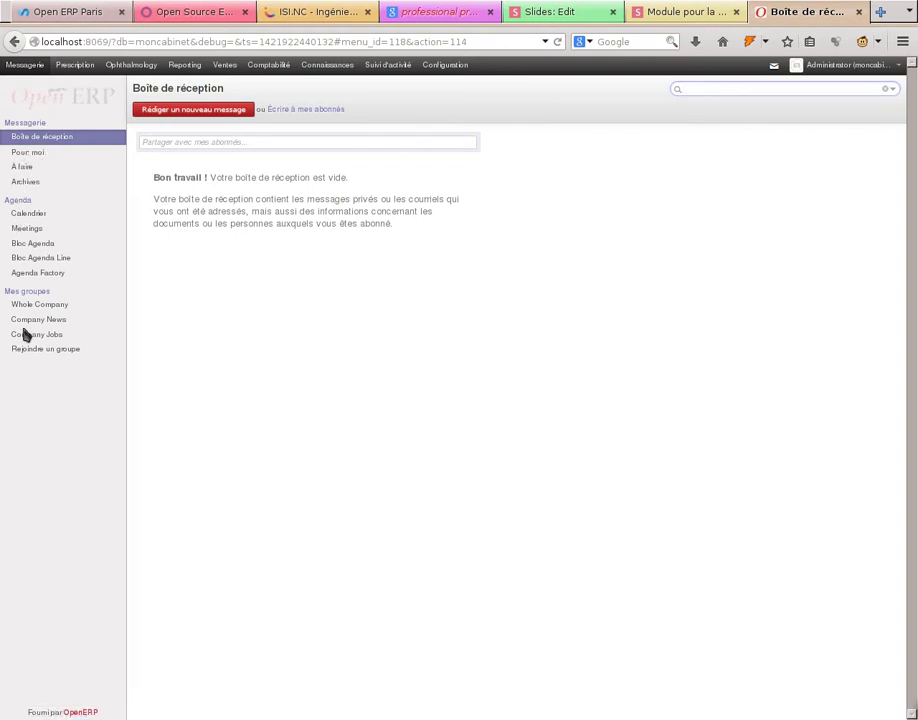
{"action": "left_click", "coordinate": [75, 64]}
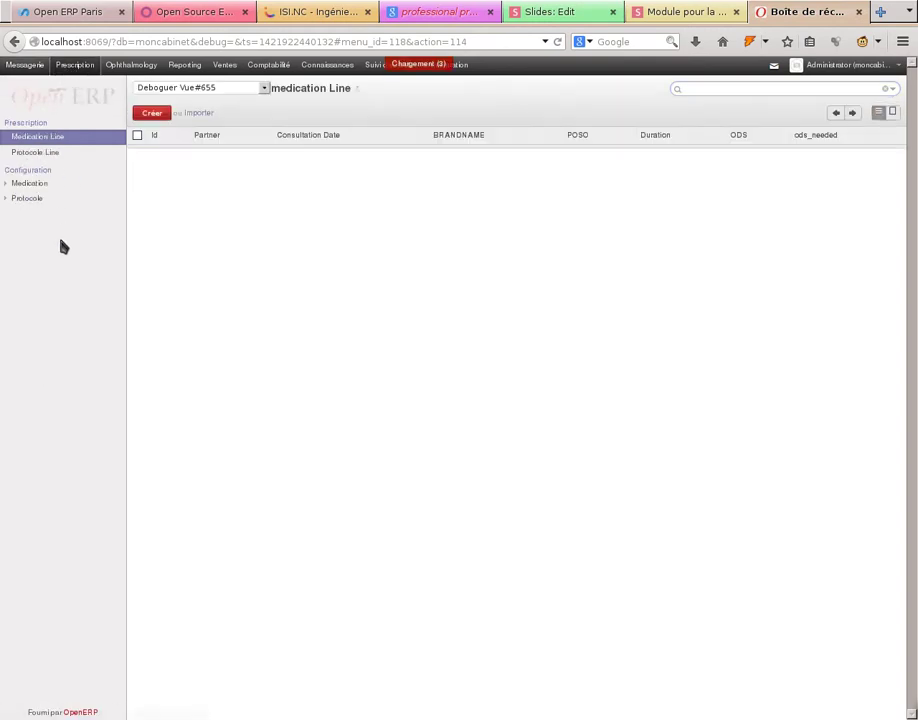
- Expand Medication and Protocole under Prescription, then expand Surgery in the Ophthalmology configuration
{"action": "left_click", "coordinate": [26, 185]}
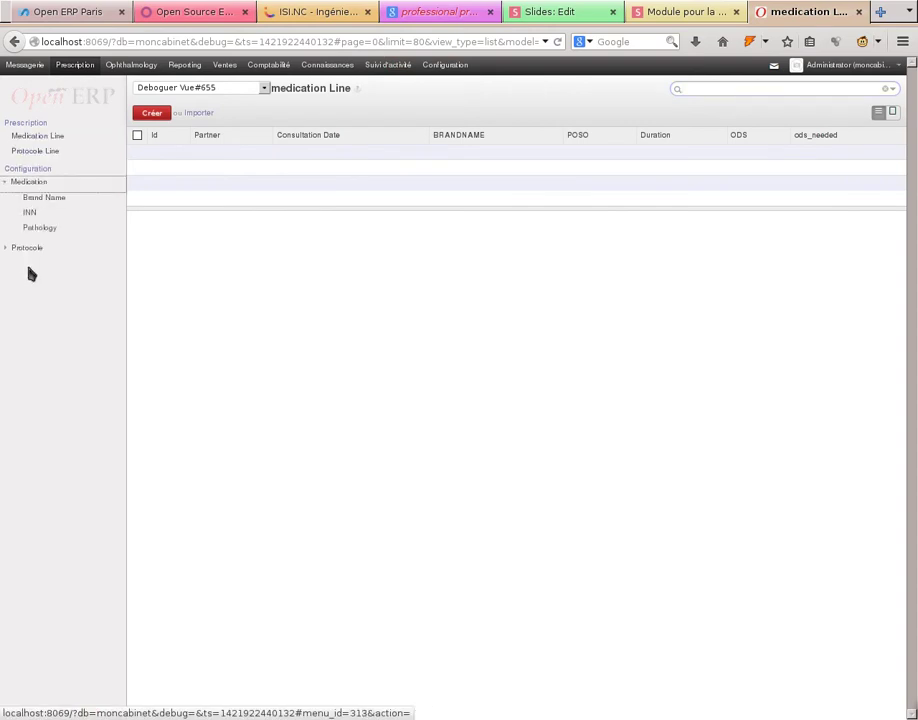
{"action": "left_click", "coordinate": [24, 248]}
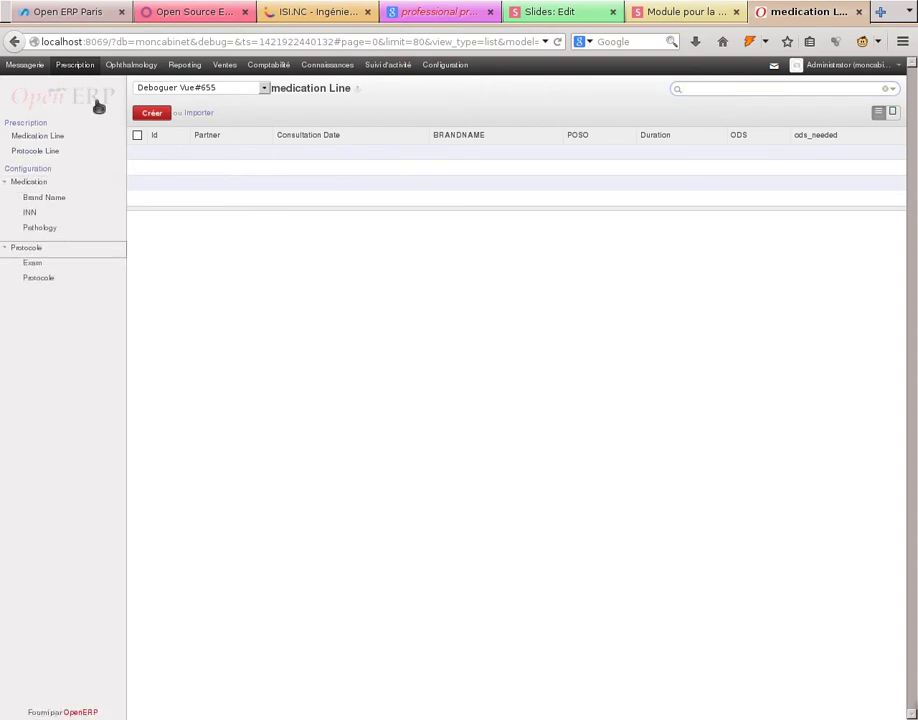
{"action": "left_click", "coordinate": [128, 64]}
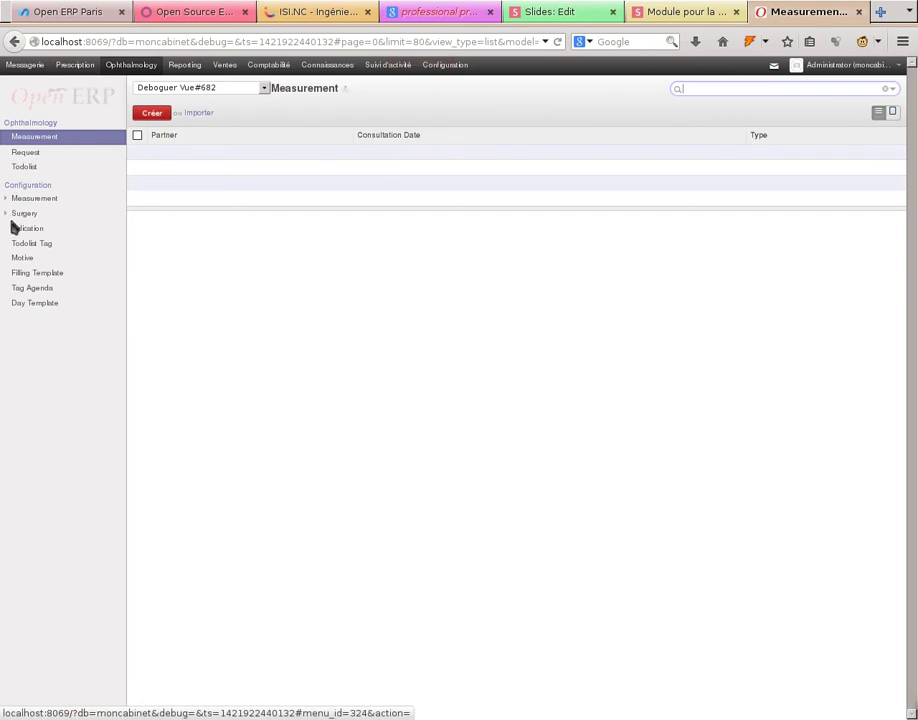
{"action": "left_click", "coordinate": [18, 212]}
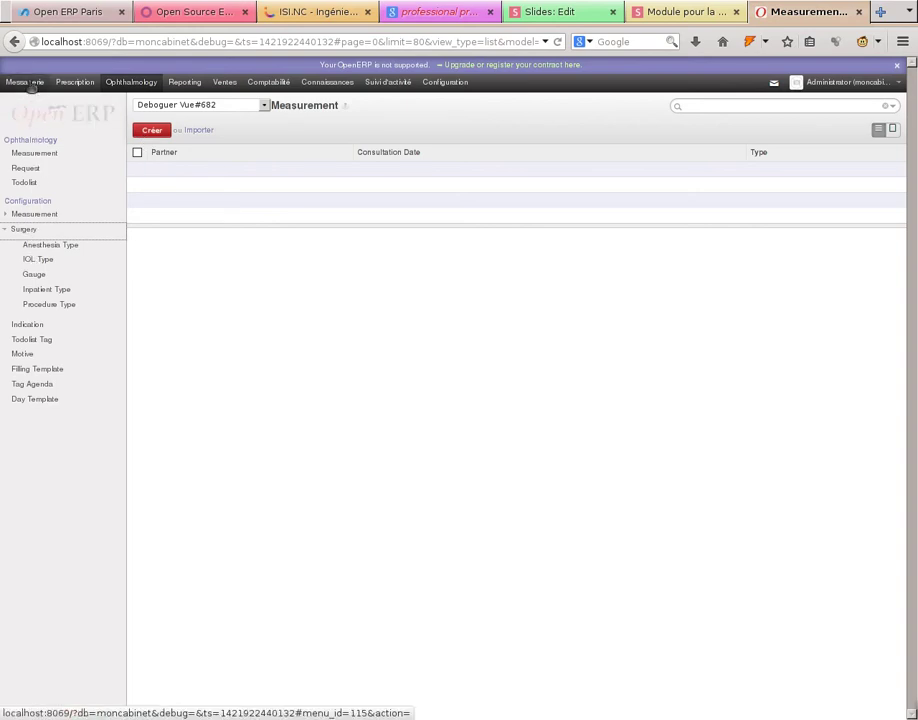
- Inspect the Péribulbaire anesthesia type and SN60WF IOL type, ending back on Péribulbaire
{"action": "left_click", "coordinate": [50, 247]}
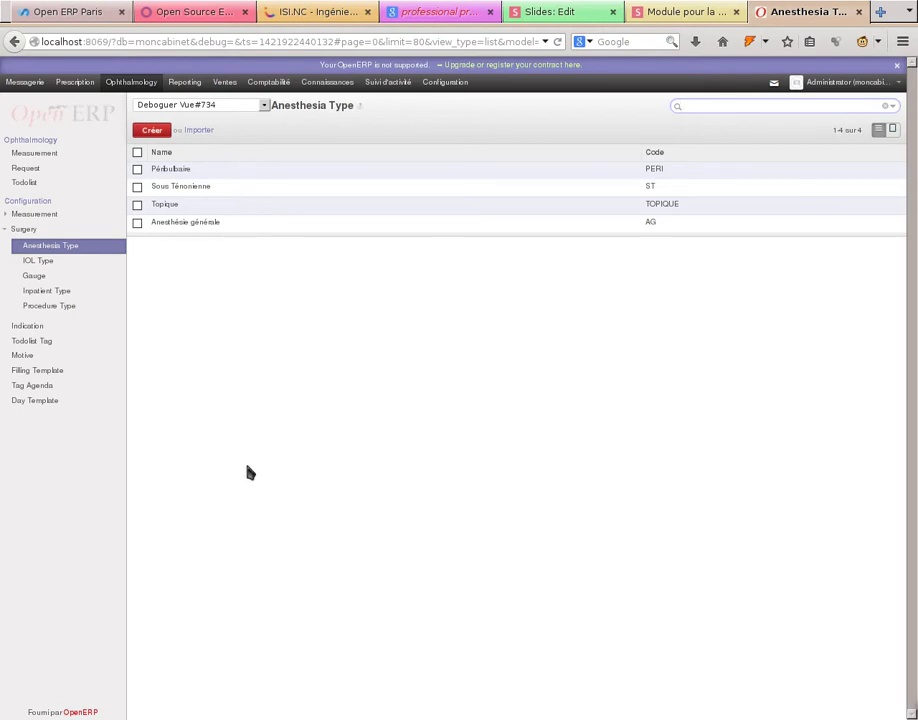
{"action": "left_click", "coordinate": [275, 175]}
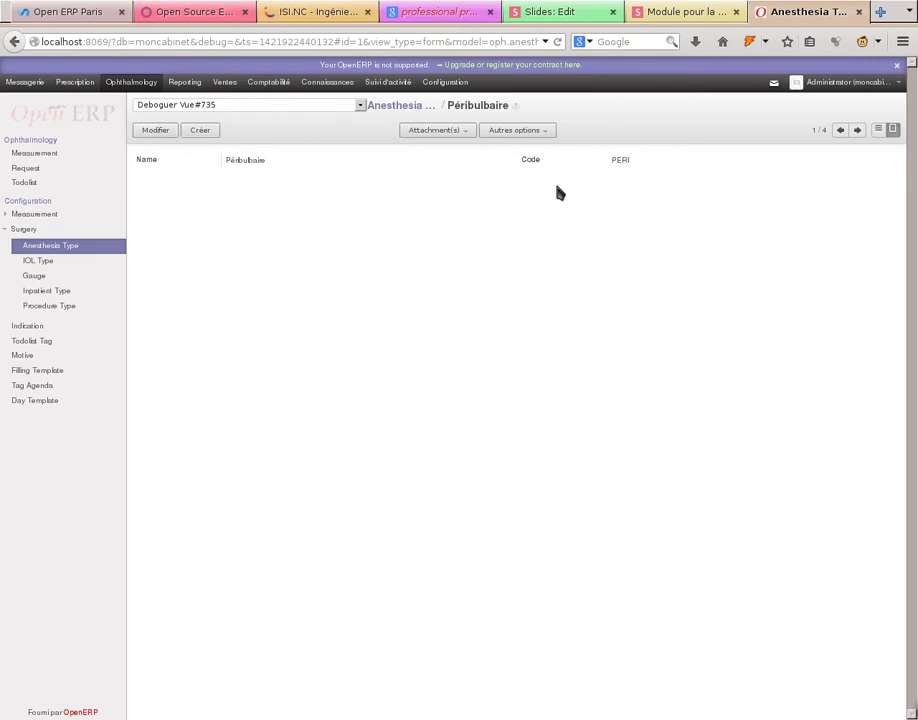
{"action": "left_click", "coordinate": [33, 260]}
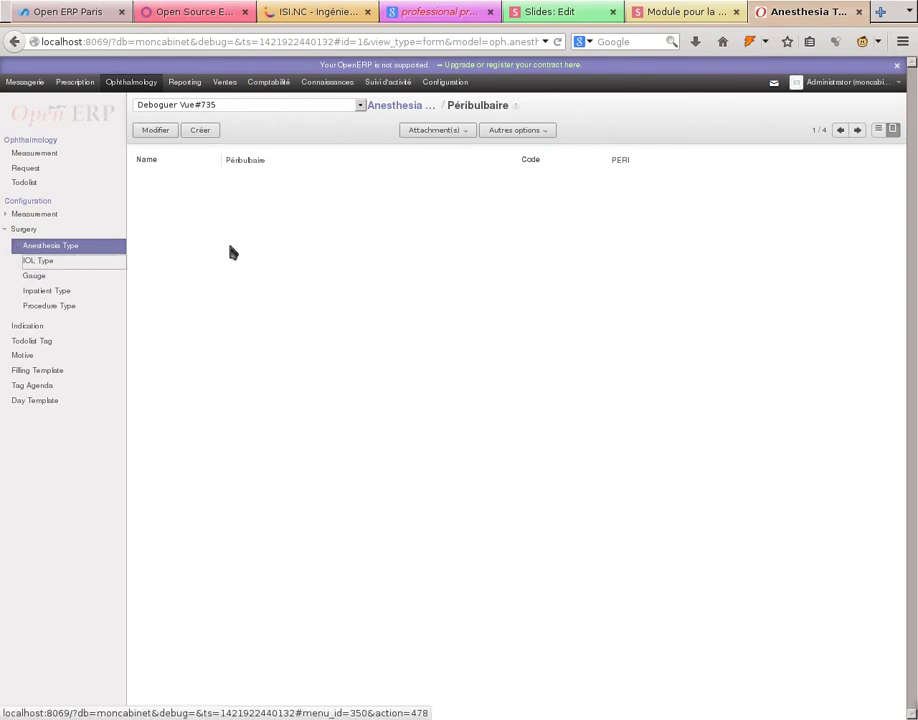
{"action": "left_click", "coordinate": [313, 175]}
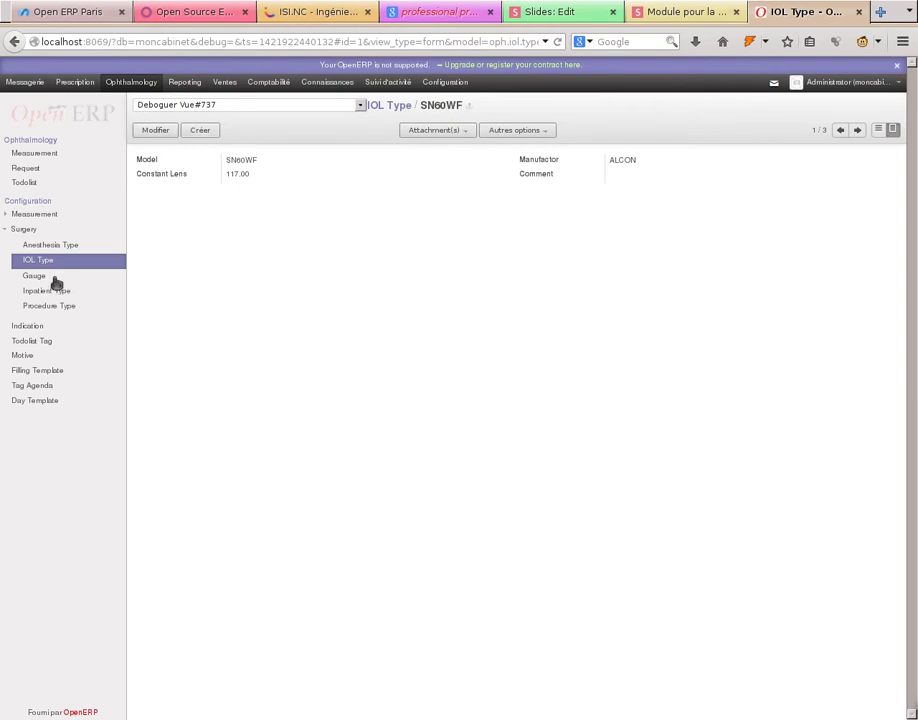
{"action": "left_click", "coordinate": [45, 245]}
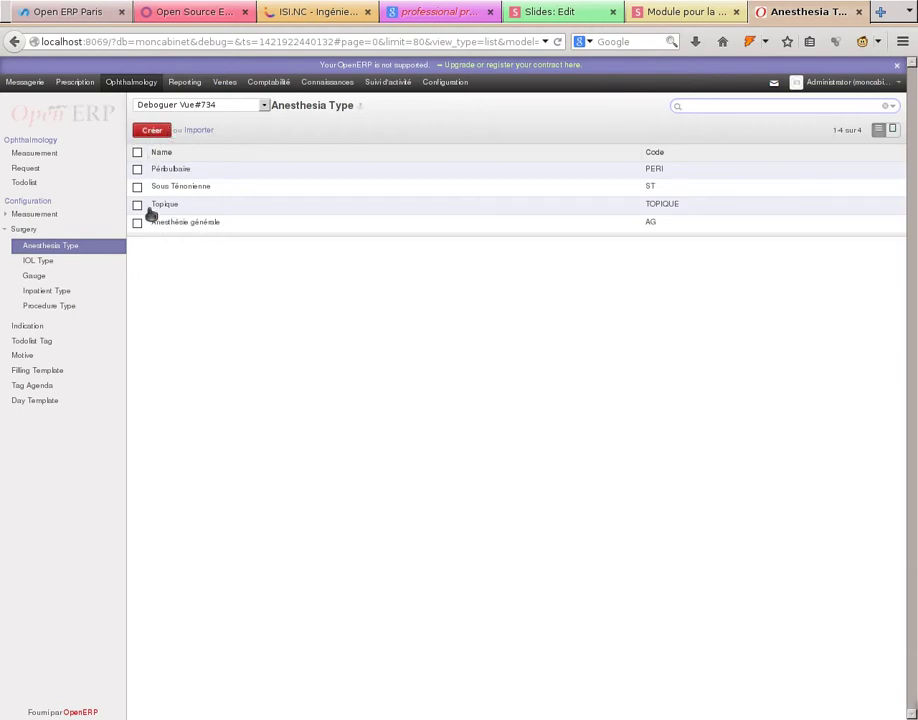
{"action": "left_click", "coordinate": [182, 170]}
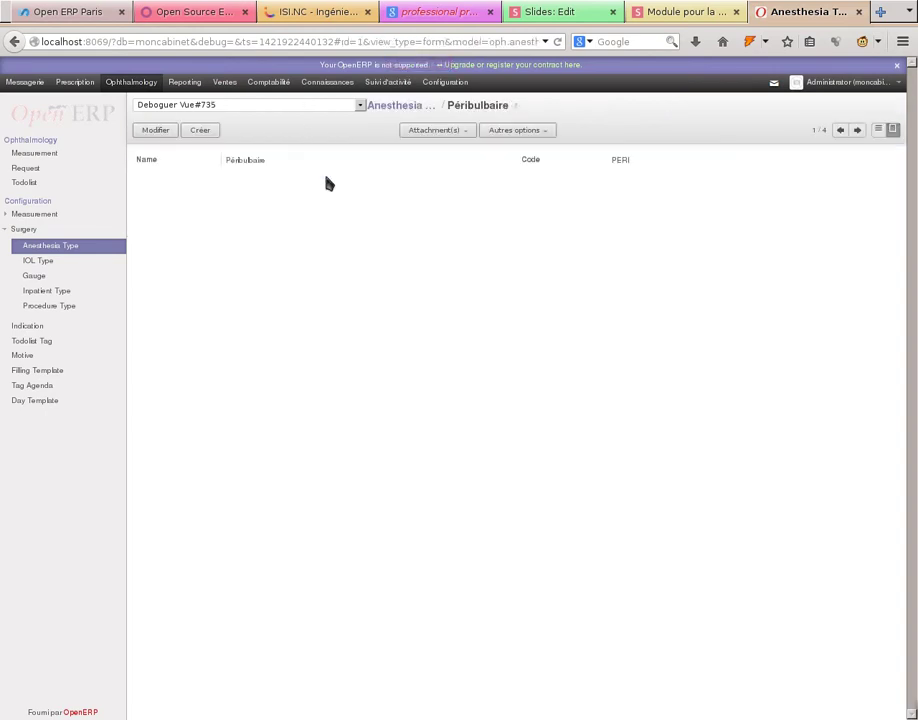
- Rename Péribulbaire to Péribulbaire2 and add anesthesia type peribulbaire3 with code peri3
{"action": "left_click", "coordinate": [168, 130]}
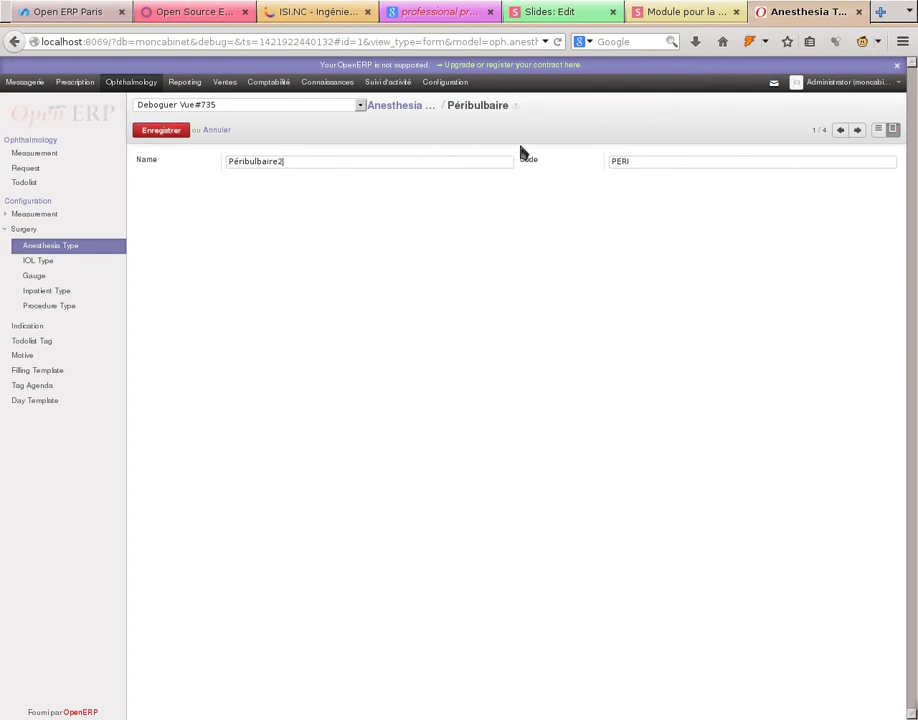
{"action": "left_click", "coordinate": [174, 133]}
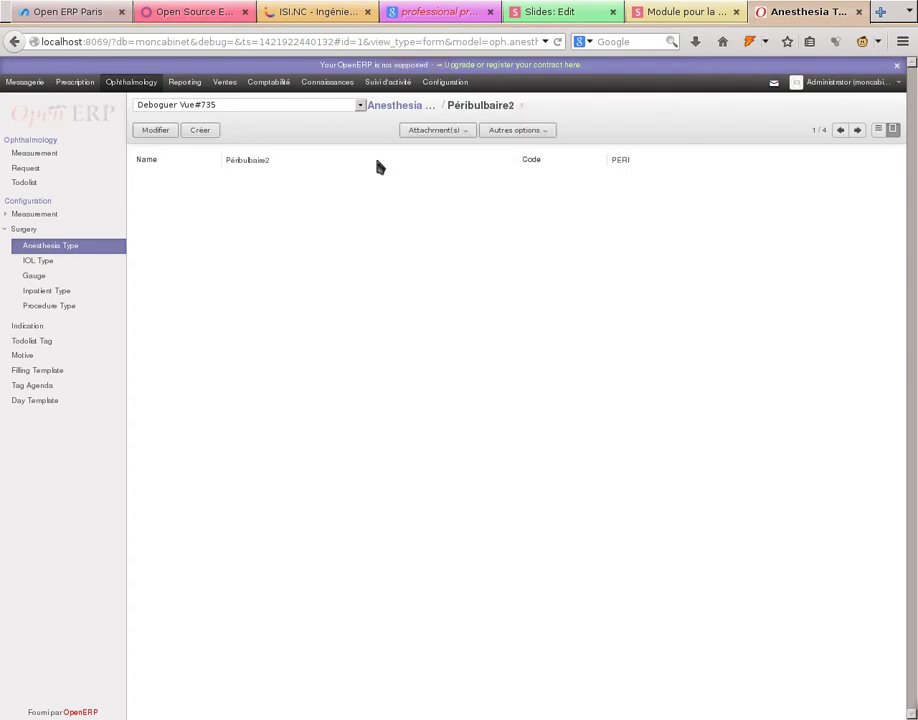
{"action": "left_click", "coordinate": [189, 130]}
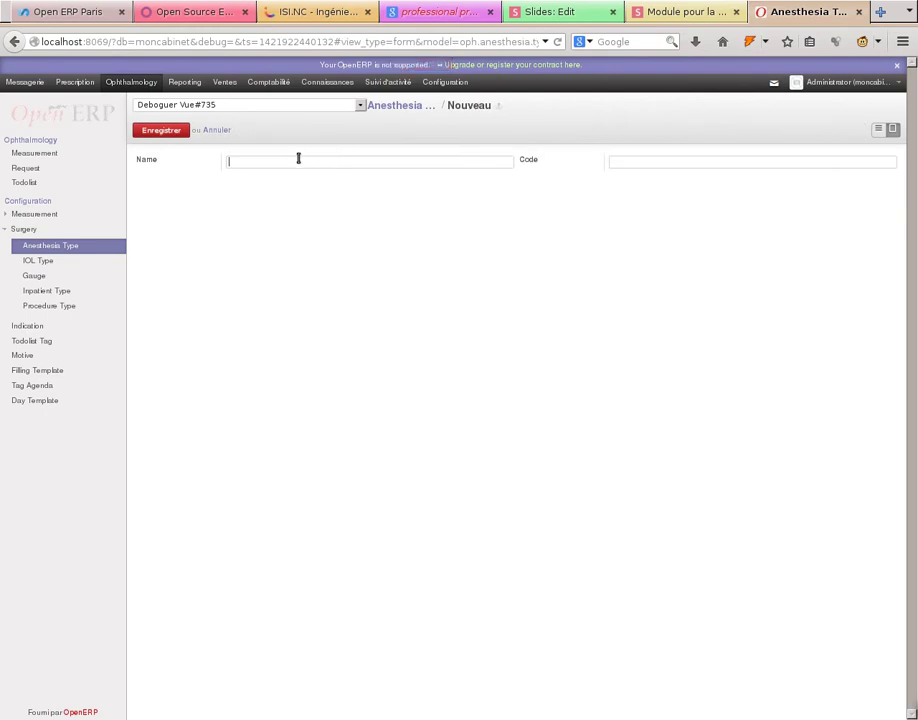
{"action": "type", "text": "peribulbaire3"}
{"action": "key", "text": "Tab"}
{"action": "type", "text": "peri3"}
{"action": "left_click", "coordinate": [153, 132]}
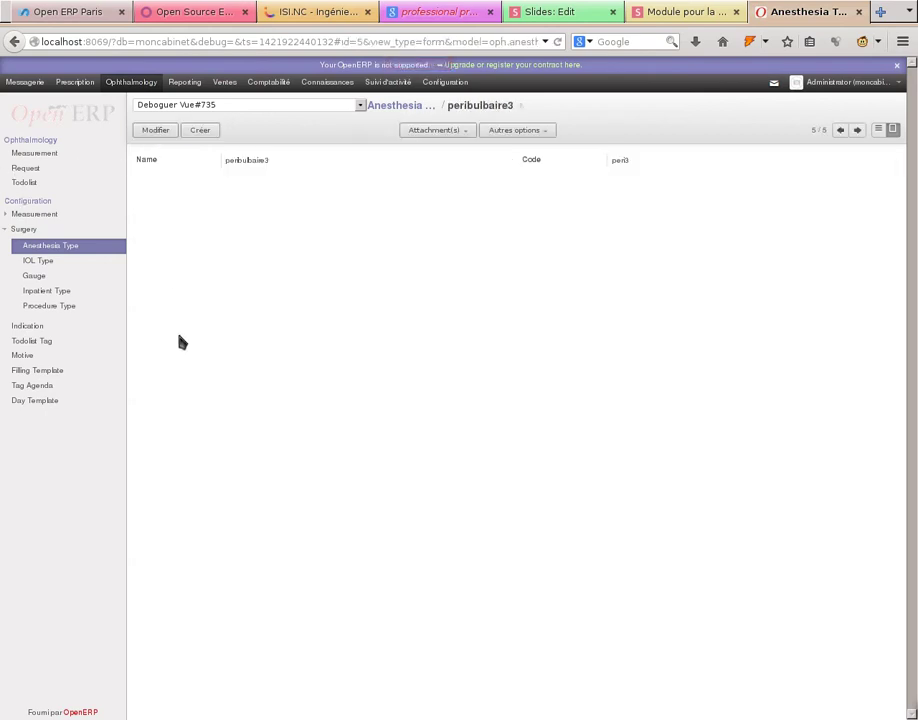
{"action": "left_click", "coordinate": [35, 276]}
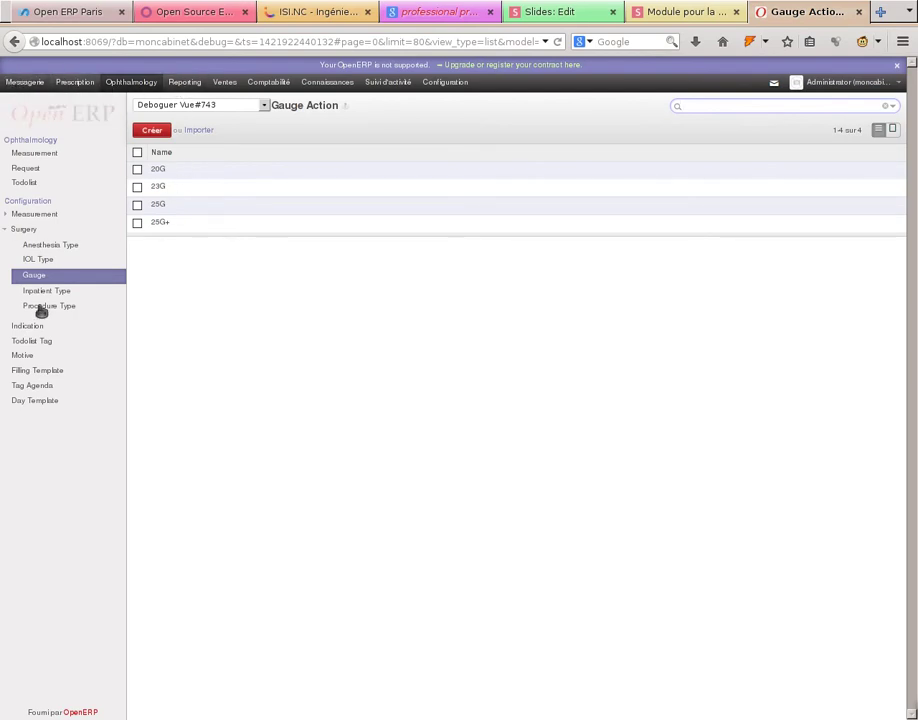
{"action": "left_click", "coordinate": [28, 84]}
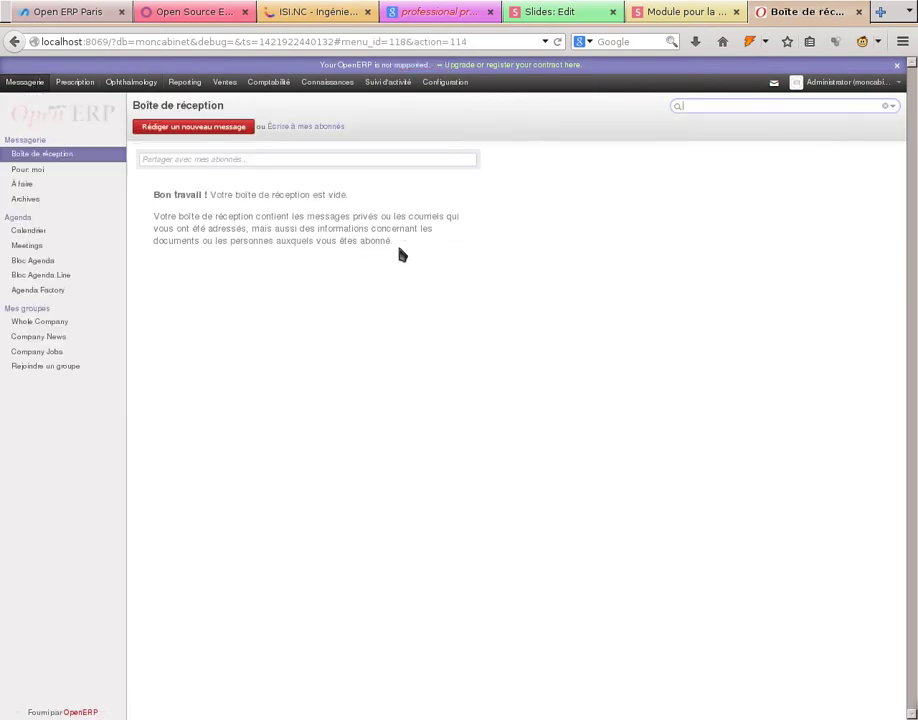
- In Agenda Factory, set date 22/01/2015, Day Off 18:00, and a 12:00–13:30 break
{"action": "left_click", "coordinate": [36, 289]}
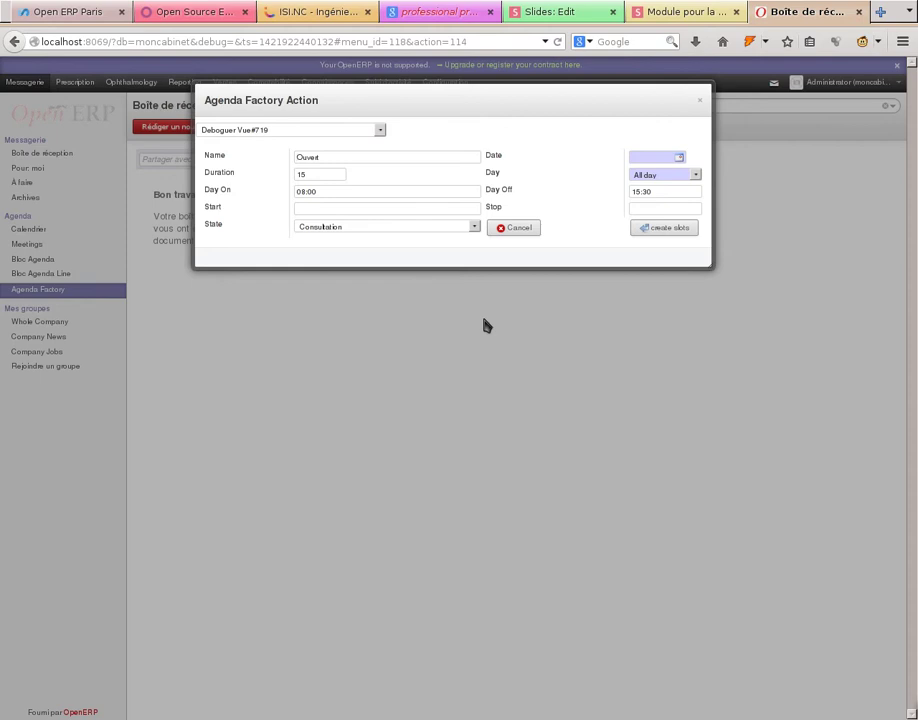
{"action": "left_click", "coordinate": [681, 157]}
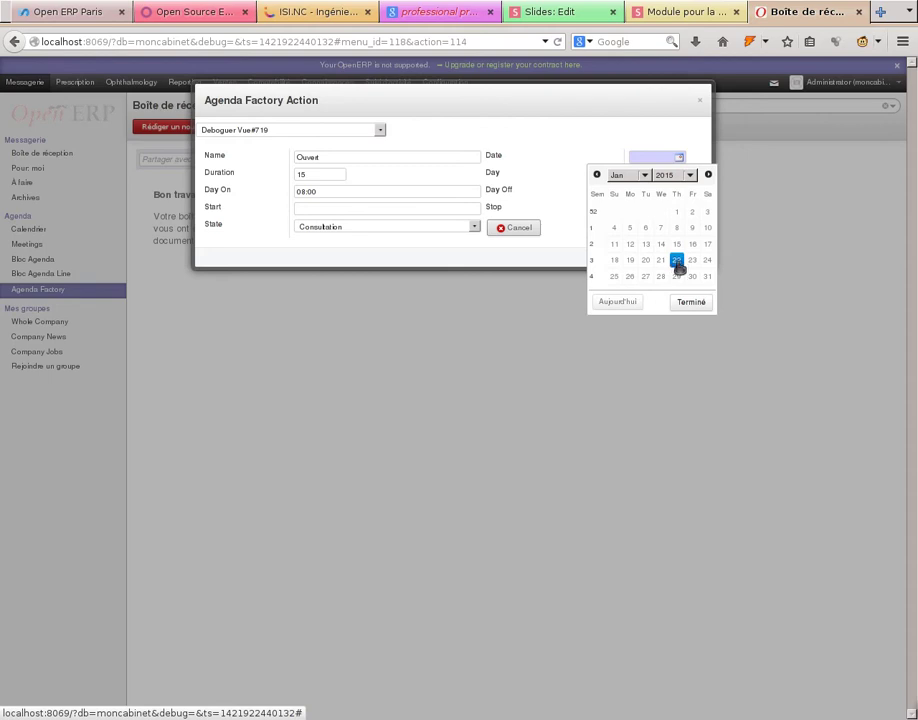
{"action": "left_click", "coordinate": [676, 262]}
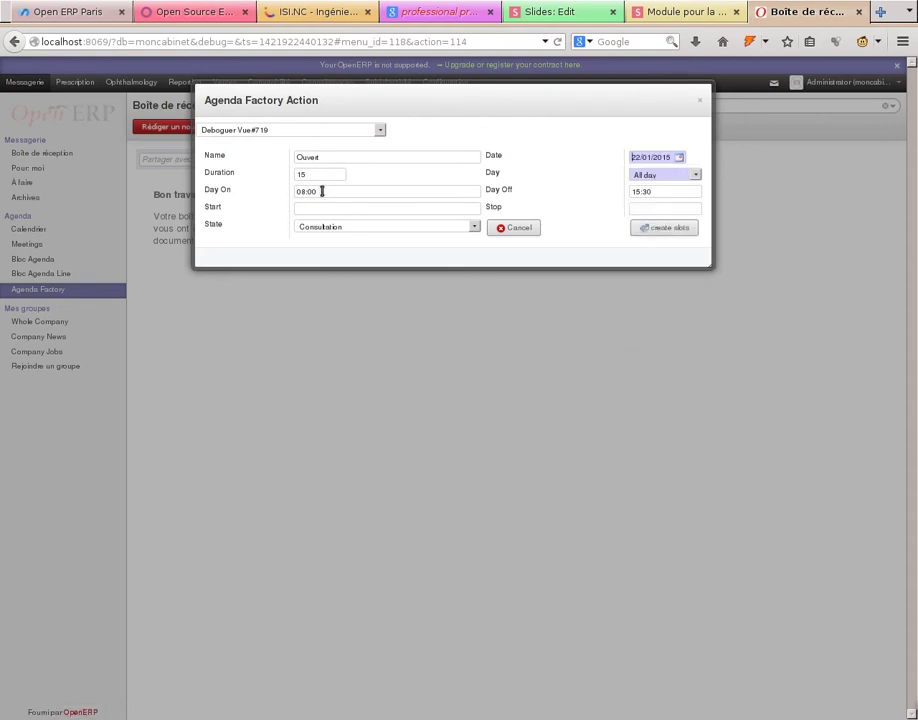
{"action": "left_click", "coordinate": [665, 190]}
{"action": "key", "text": "BackSpace"}
{"action": "key", "text": "BackSpace"}
{"action": "key", "text": "BackSpace"}
{"action": "key", "text": "BackSpace"}
{"action": "key", "text": "BackSpace"}
{"action": "type", "text": "18"}
{"action": "type", "text": ":00"}
{"action": "left_click", "coordinate": [352, 208]}
{"action": "type", "text": "12:00"}
{"action": "key", "text": "Tab"}
{"action": "type", "text": "13:30"}
- Keep the All day period and generate the 15-minute Ouvert consultation slots
{"action": "left_click", "coordinate": [697, 177]}
{"action": "left_click", "coordinate": [698, 177]}
{"action": "left_click", "coordinate": [698, 177]}
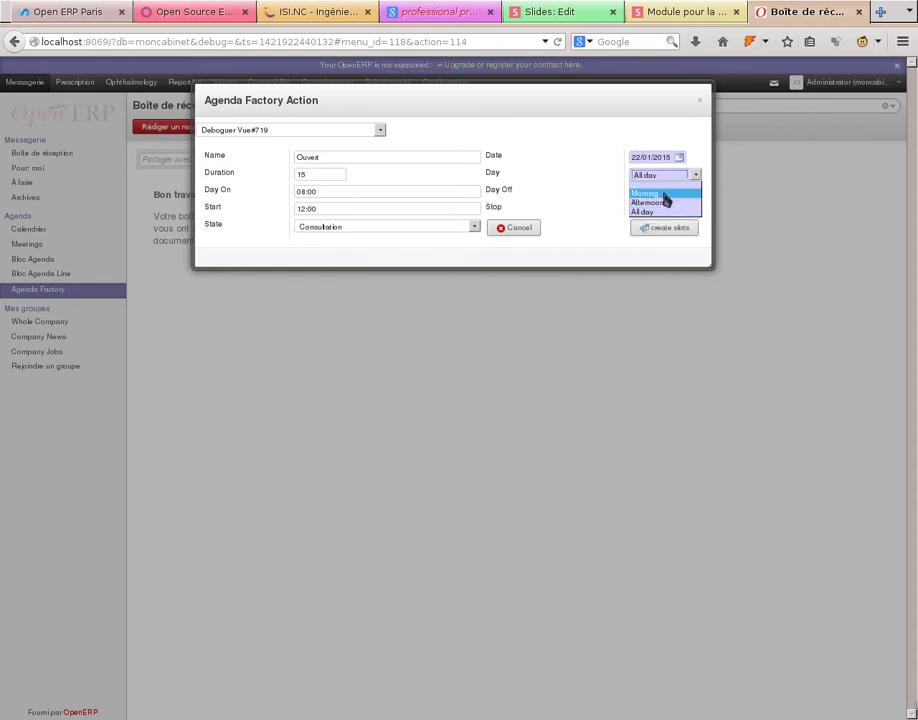
{"action": "left_click", "coordinate": [666, 177]}
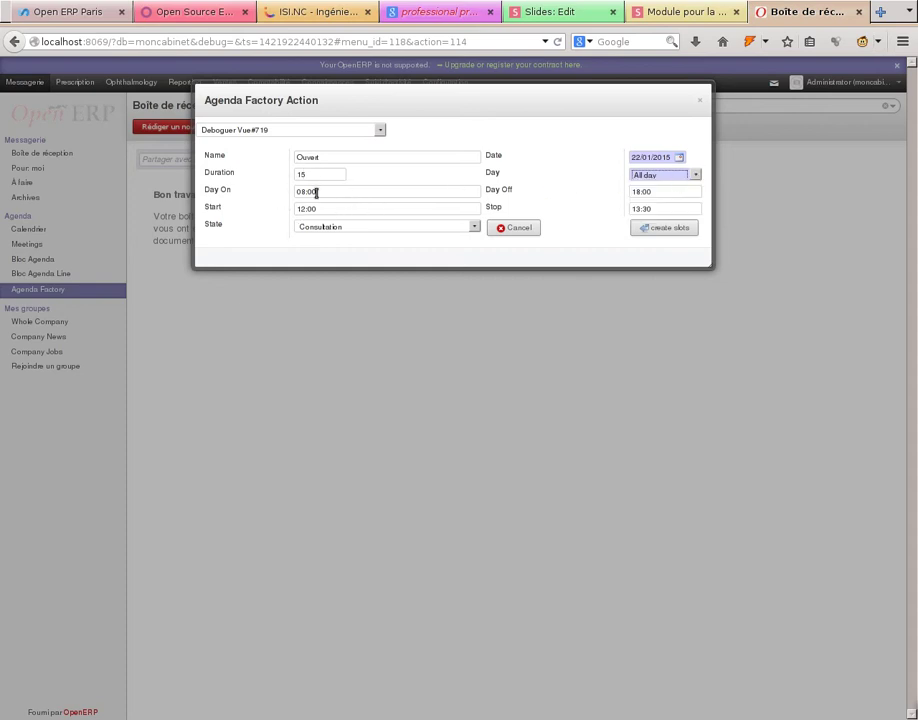
{"action": "left_click", "coordinate": [662, 229]}
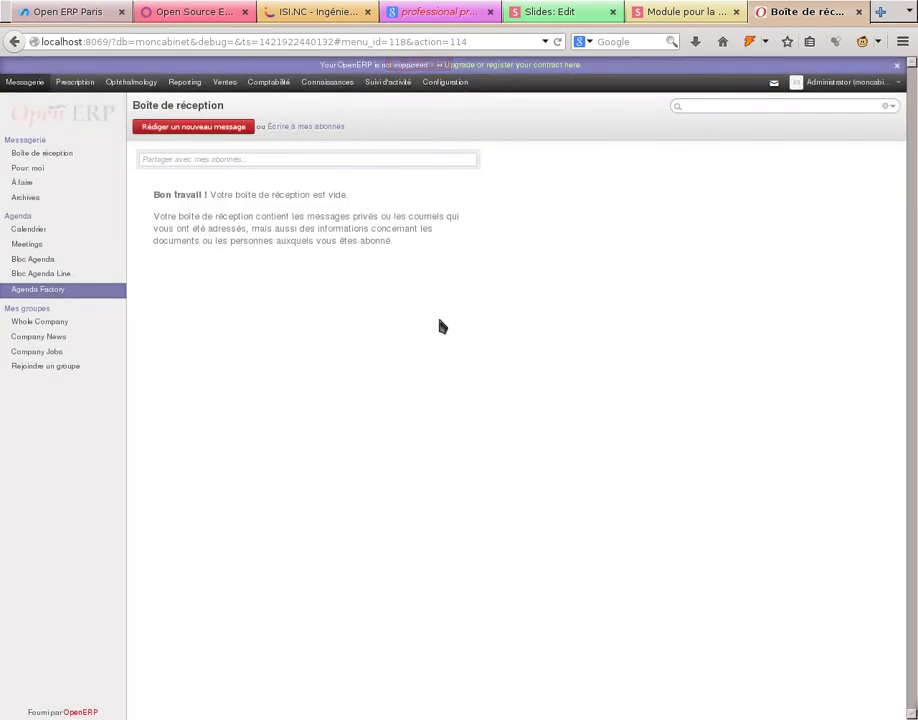
- Scroll the January 2015 calendar to check the Ouvert consultation slots on the 22nd
{"action": "left_click", "coordinate": [22, 230]}
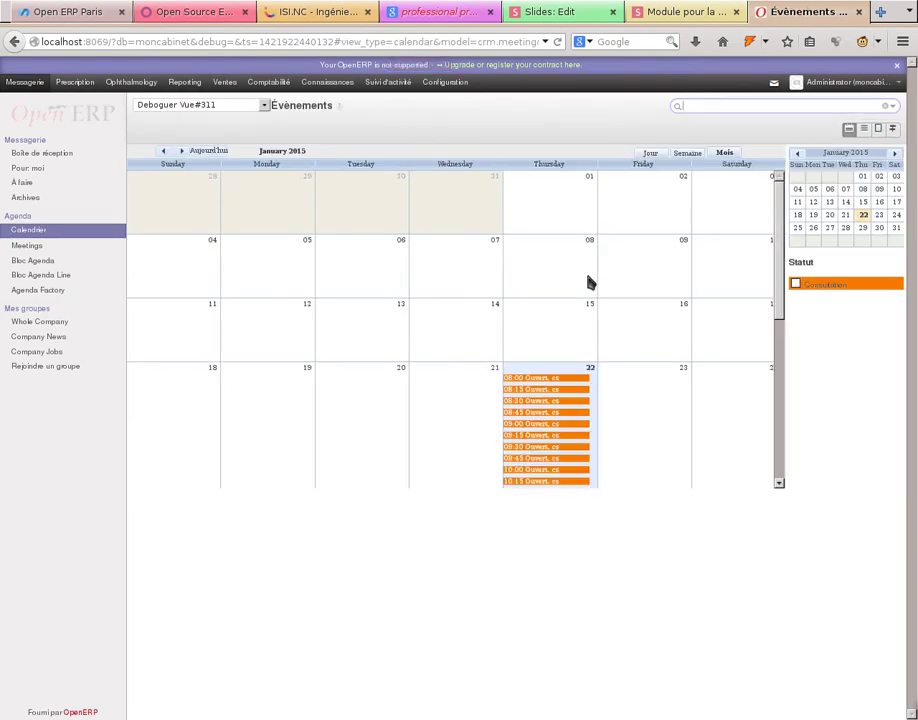
{"action": "scroll", "coordinate": [600, 285], "scroll_direction": "down", "scroll_amount": 3}
{"action": "scroll", "coordinate": [625, 300], "scroll_direction": "down", "scroll_amount": 5}
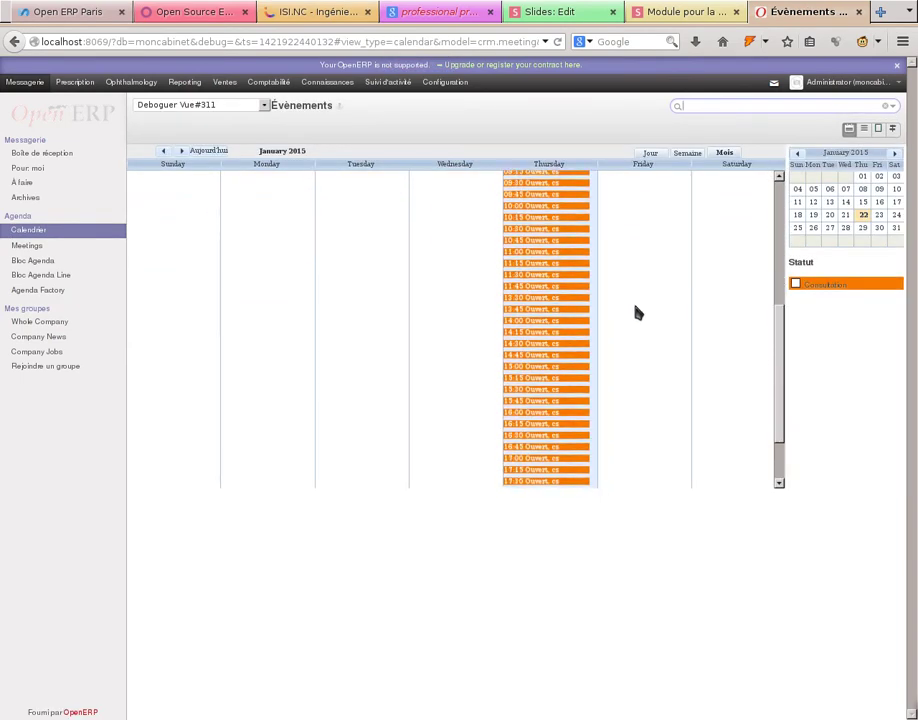
{"action": "scroll", "coordinate": [640, 320], "scroll_direction": "up", "scroll_amount": 3}
{"action": "scroll", "coordinate": [640, 320], "scroll_direction": "down", "scroll_amount": 6}
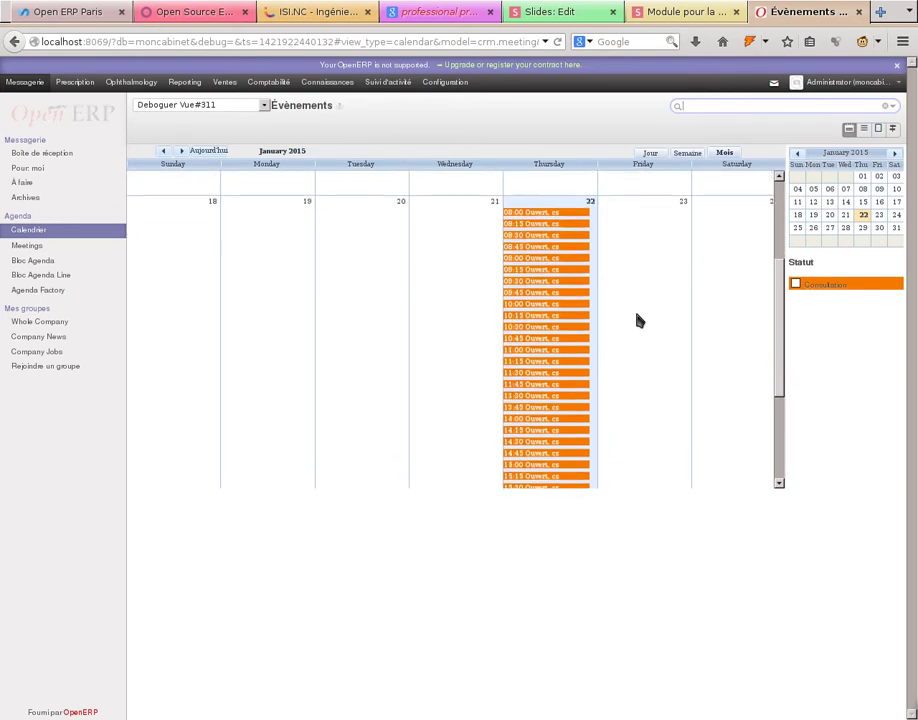
{"action": "scroll", "coordinate": [640, 320], "scroll_direction": "up", "scroll_amount": 4}
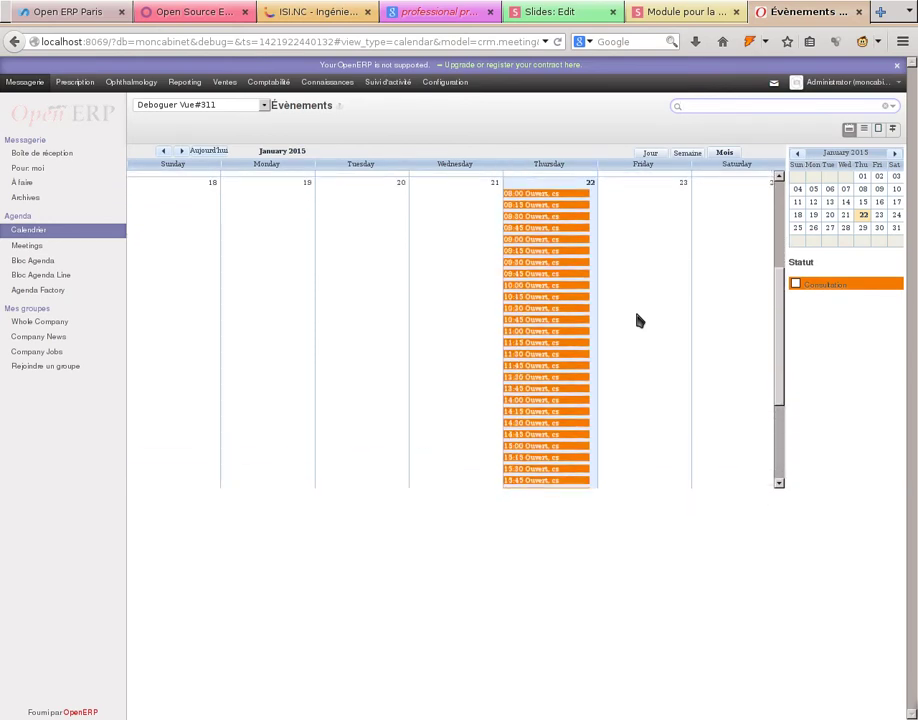
{"action": "scroll", "coordinate": [640, 320], "scroll_direction": "down", "scroll_amount": 3}
{"action": "scroll", "coordinate": [640, 320], "scroll_direction": "down", "scroll_amount": 2}
{"action": "scroll", "coordinate": [640, 320], "scroll_direction": "up", "scroll_amount": 6}
{"action": "scroll", "coordinate": [640, 320], "scroll_direction": "down", "scroll_amount": 2}
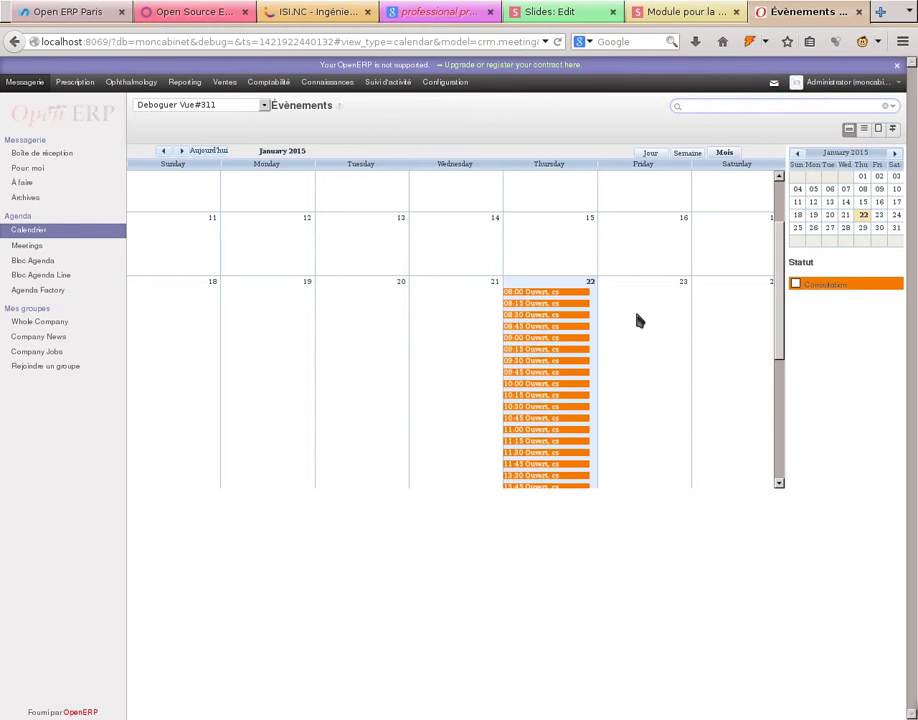
{"action": "scroll", "coordinate": [641, 383], "scroll_direction": "down", "scroll_amount": 5}
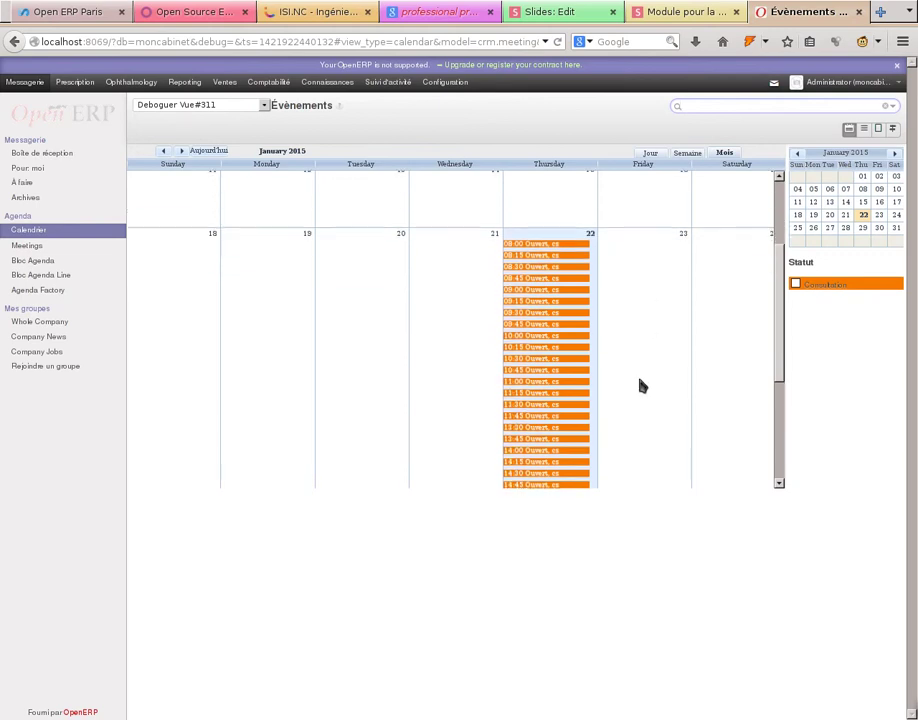
{"action": "scroll", "coordinate": [641, 384], "scroll_direction": "up", "scroll_amount": 6}
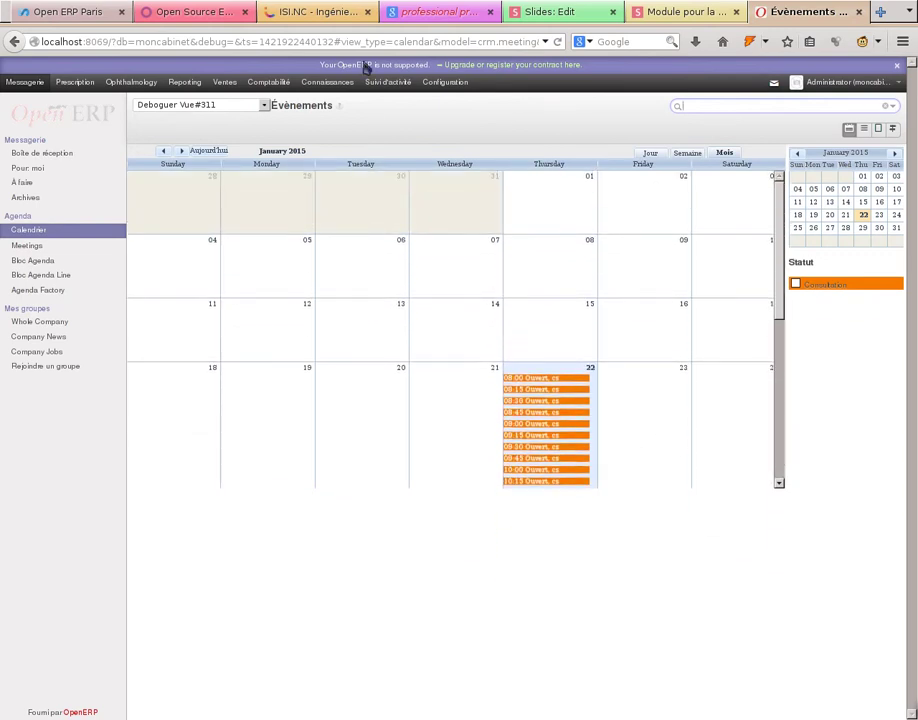
{"action": "scroll", "coordinate": [525, 344], "scroll_direction": "down", "scroll_amount": 3}
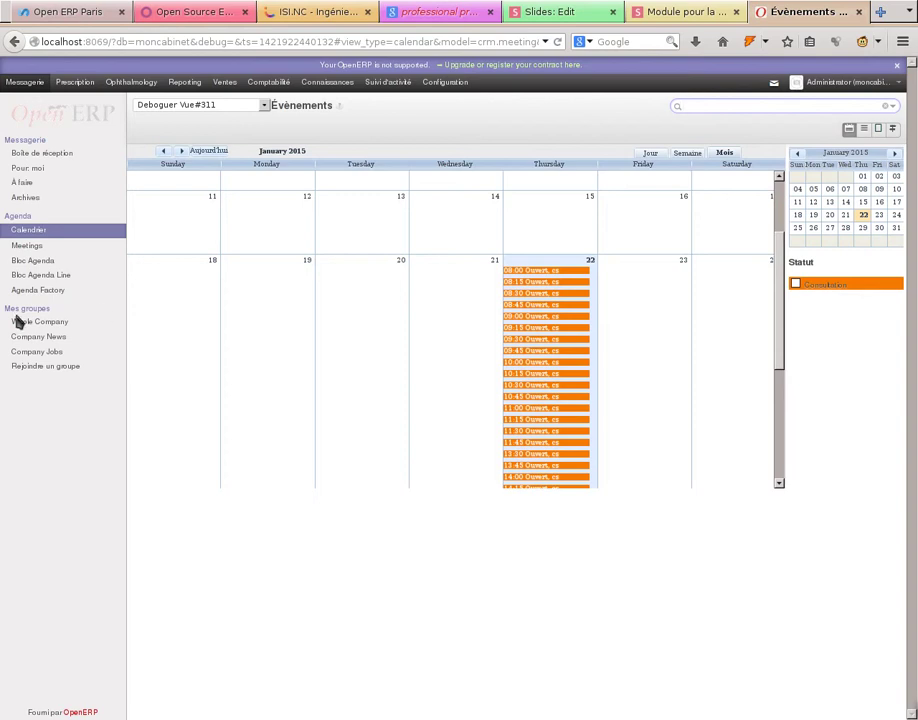
{"action": "left_click", "coordinate": [30, 289]}
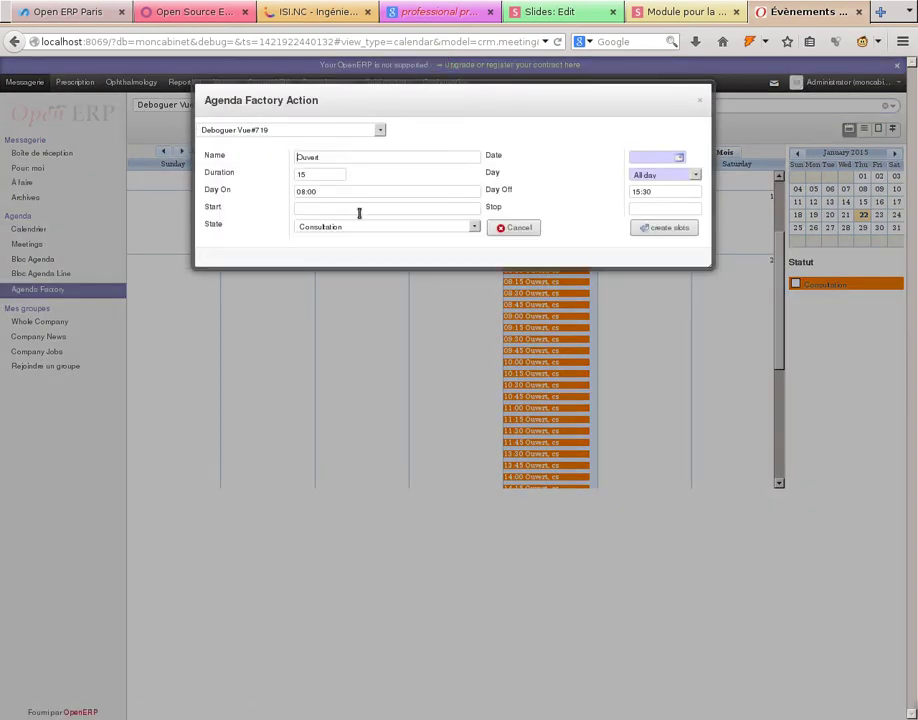
- Set the new slots to 23/01/2015, state Technique, and a 30-minute duration
{"action": "left_click", "coordinate": [474, 228]}
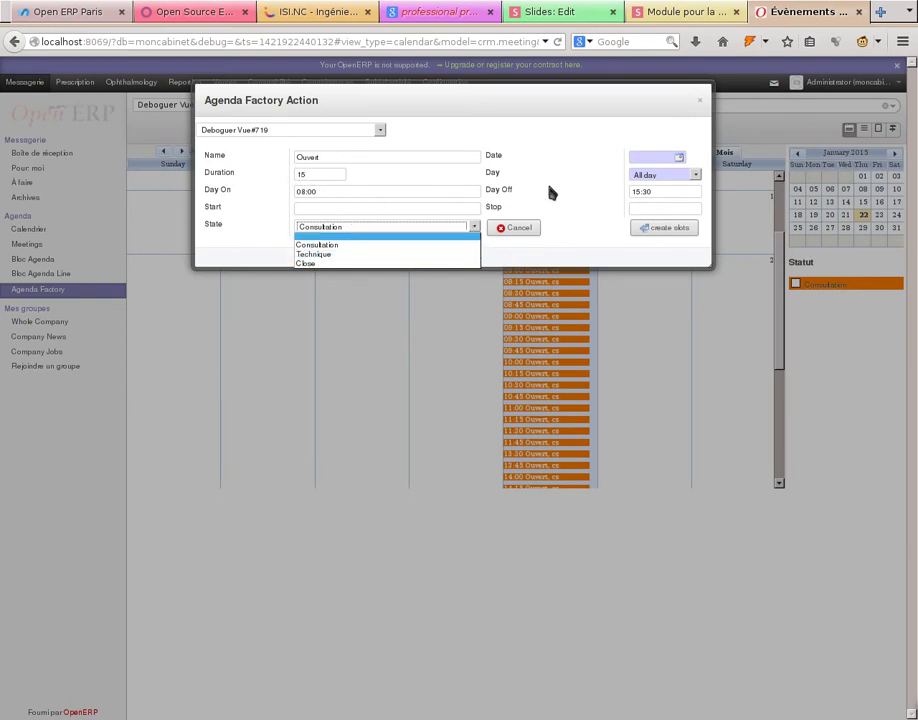
{"action": "left_click", "coordinate": [679, 158]}
{"action": "left_click", "coordinate": [680, 160]}
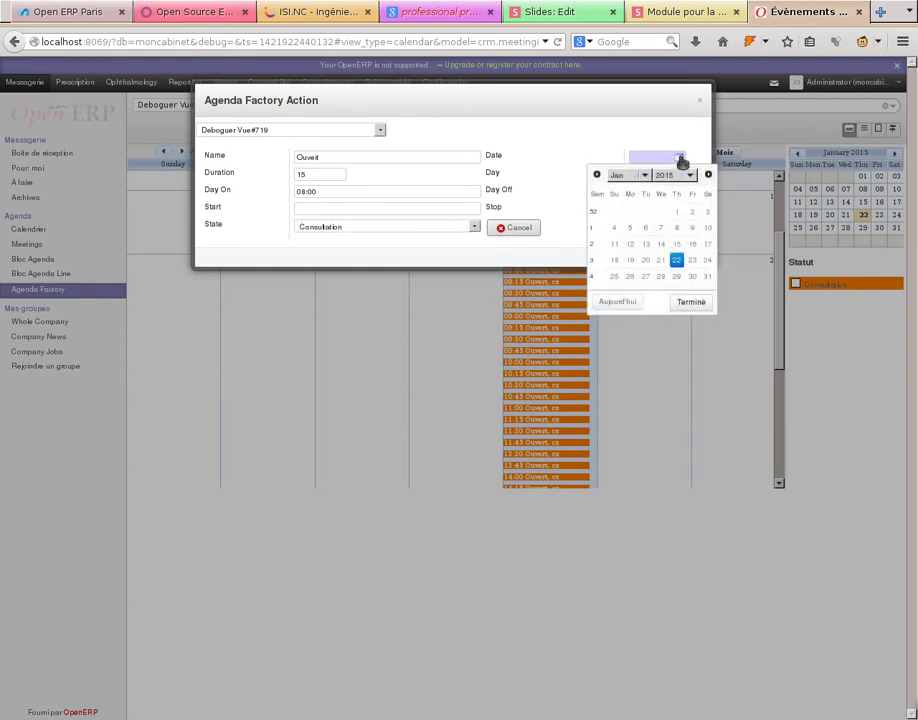
{"action": "left_click", "coordinate": [692, 260]}
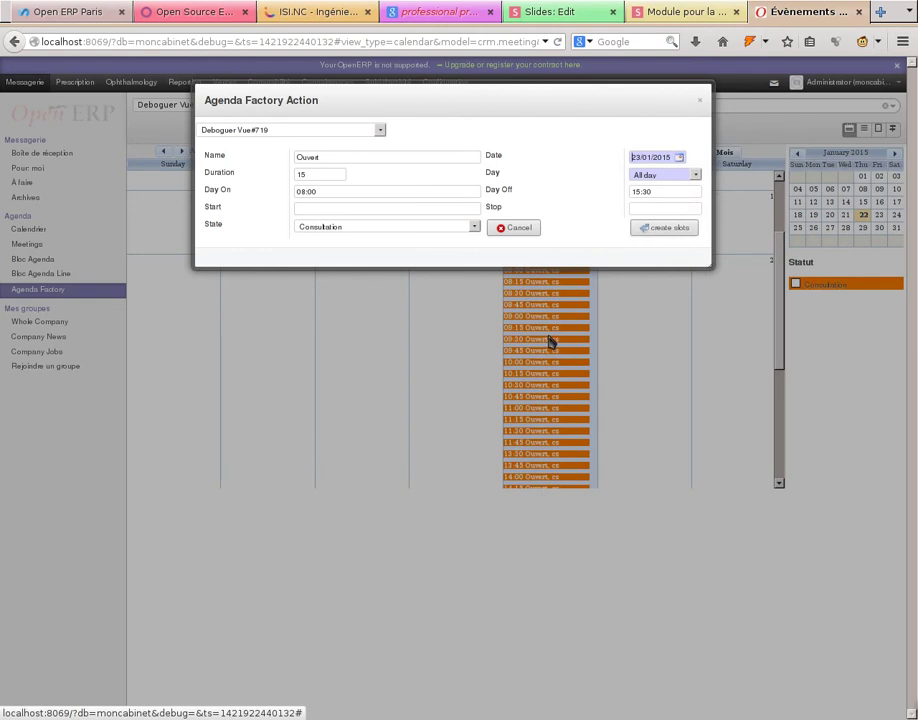
{"action": "left_click", "coordinate": [346, 207]}
{"action": "left_click", "coordinate": [350, 226]}
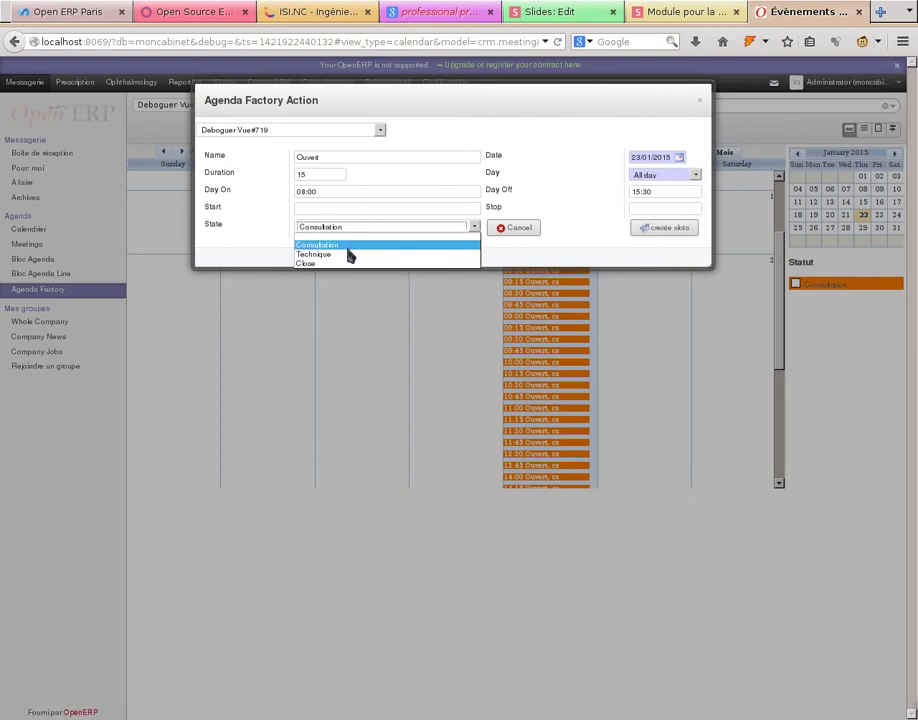
{"action": "left_click", "coordinate": [349, 253]}
{"action": "left_click_drag", "start_coordinate": [329, 178], "coordinate": [207, 180]}
{"action": "type", "text": "30"}
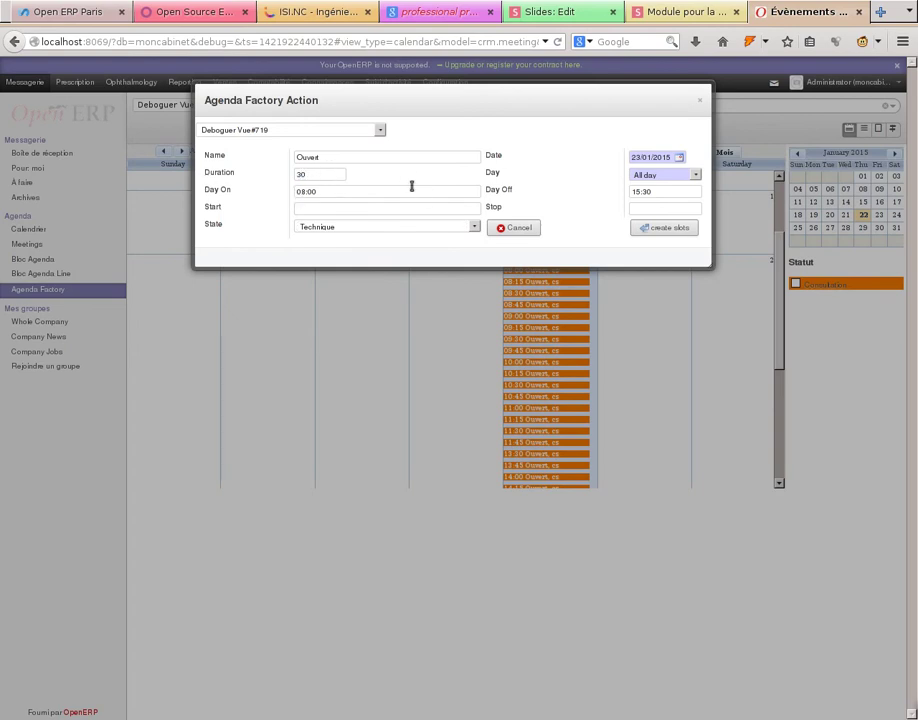
- Set Day Off to 16:00 with a 12:00–14:00 break, and generate the slots
{"action": "left_click_drag", "start_coordinate": [650, 191], "coordinate": [618, 190]}
{"action": "type", "text": "16"}
{"action": "left_click", "coordinate": [348, 209]}
{"action": "type", "text": "12:00"}
{"action": "key", "text": "BackSpace"}
{"action": "key", "text": "BackSpace"}
{"action": "type", "text": "00"}
{"action": "key", "text": "Tab"}
{"action": "type", "text": "14:00"}
{"action": "left_click", "coordinate": [666, 227]}
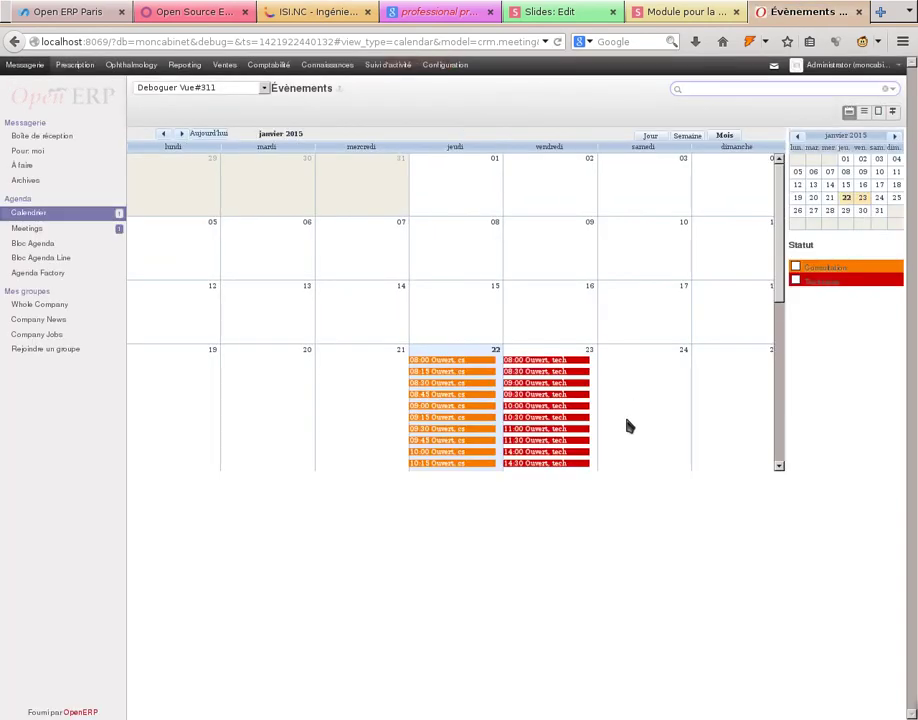
{"action": "scroll", "coordinate": [627, 424], "scroll_direction": "down", "scroll_amount": 2}
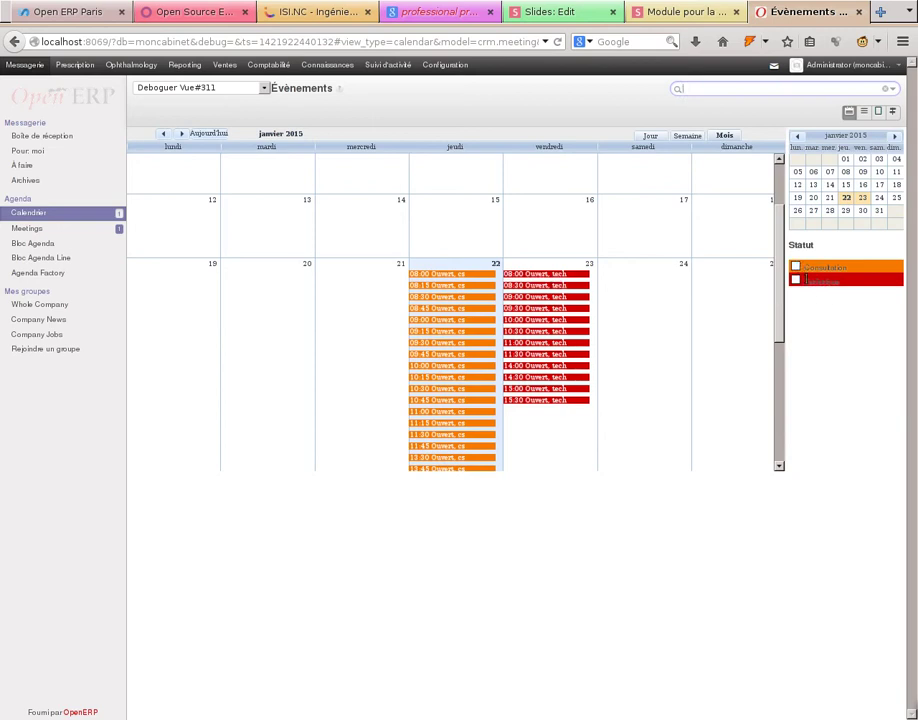
{"action": "left_click", "coordinate": [796, 267]}
{"action": "left_click", "coordinate": [796, 267]}
{"action": "left_click", "coordinate": [796, 281]}
{"action": "left_click", "coordinate": [796, 281]}
{"action": "scroll", "coordinate": [410, 350], "scroll_direction": "up", "scroll_amount": 2}
{"action": "scroll", "coordinate": [410, 355], "scroll_direction": "down", "scroll_amount": 3}
{"action": "scroll", "coordinate": [407, 363], "scroll_direction": "down", "scroll_amount": 5}
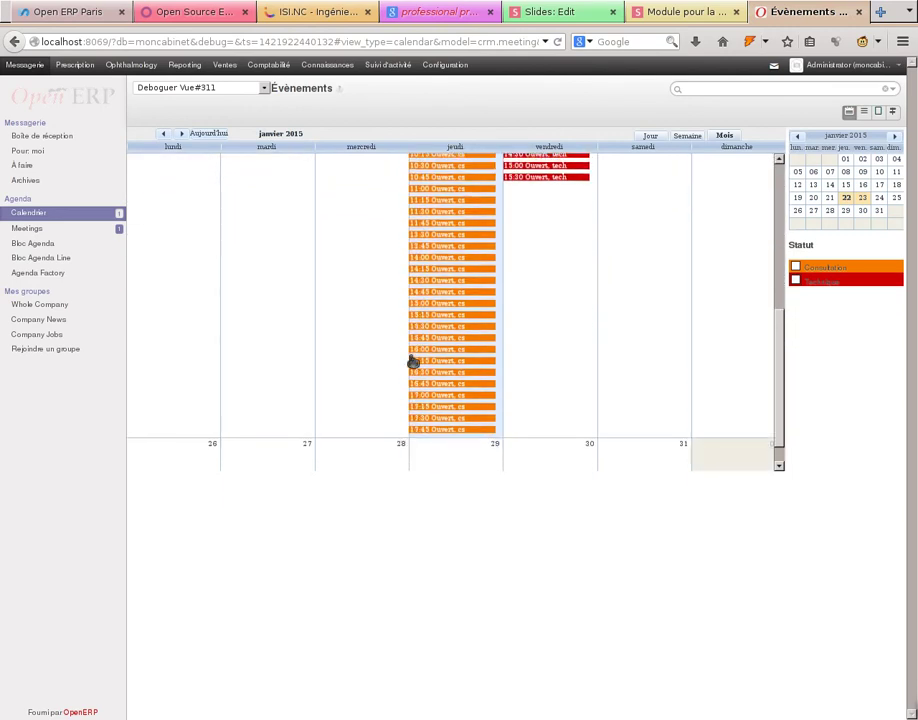
{"action": "scroll", "coordinate": [411, 366], "scroll_direction": "up", "scroll_amount": 4}
{"action": "scroll", "coordinate": [413, 365], "scroll_direction": "up", "scroll_amount": 2}
{"action": "scroll", "coordinate": [414, 365], "scroll_direction": "down", "scroll_amount": 3}
{"action": "scroll", "coordinate": [412, 370], "scroll_direction": "up", "scroll_amount": 2}
{"action": "scroll", "coordinate": [412, 372], "scroll_direction": "up", "scroll_amount": 2}
{"action": "scroll", "coordinate": [414, 377], "scroll_direction": "down", "scroll_amount": 4}
{"action": "scroll", "coordinate": [412, 383], "scroll_direction": "up", "scroll_amount": 4}
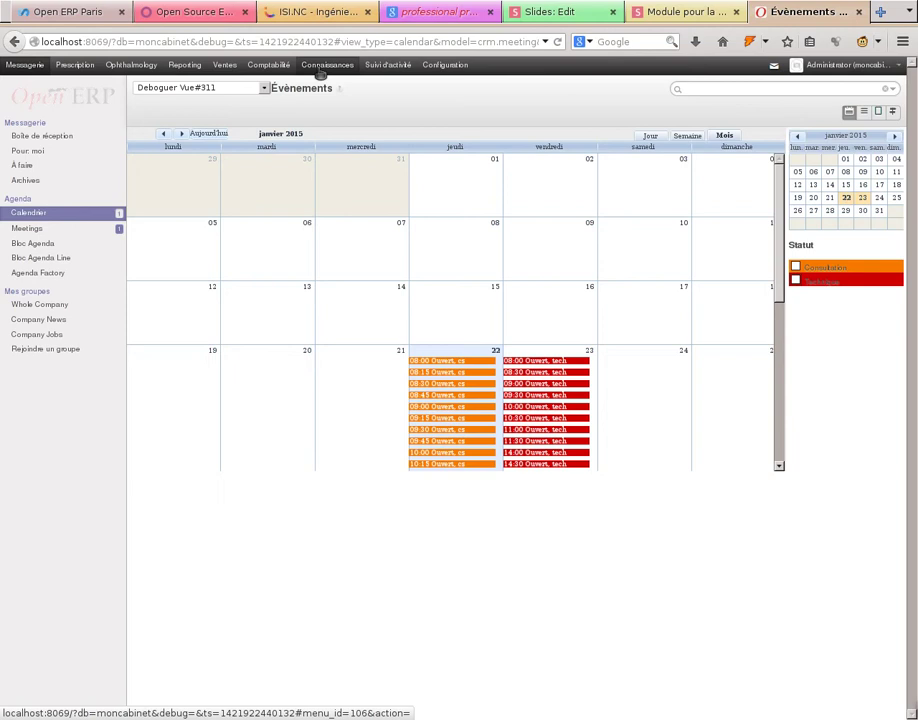
- Start a new client in Ventes > Clients named Patient1 and enter the patient's first name
{"action": "left_click", "coordinate": [229, 68]}
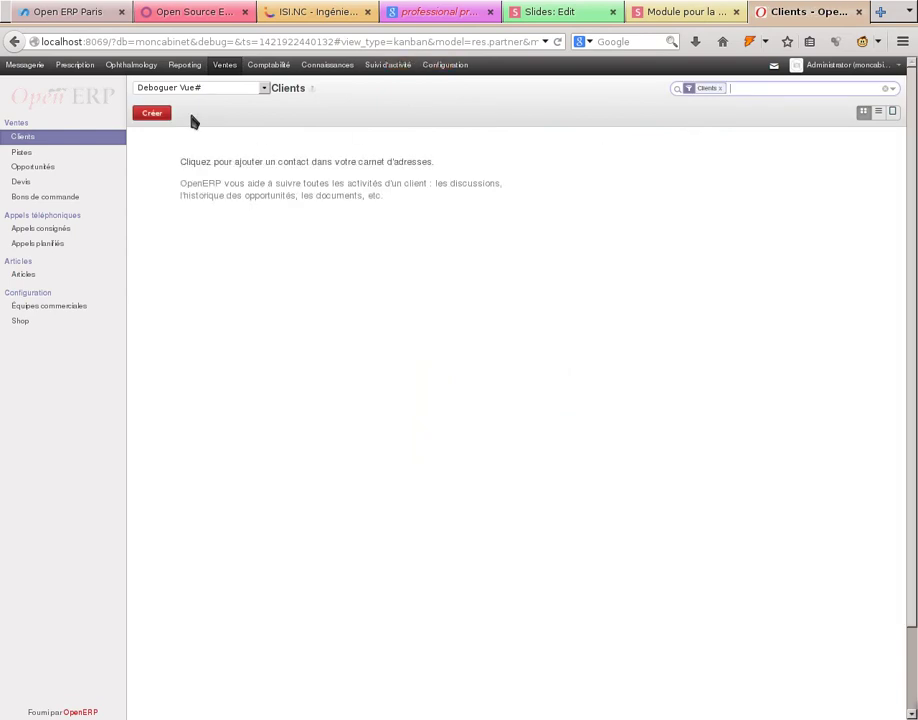
{"action": "left_click", "coordinate": [151, 114]}
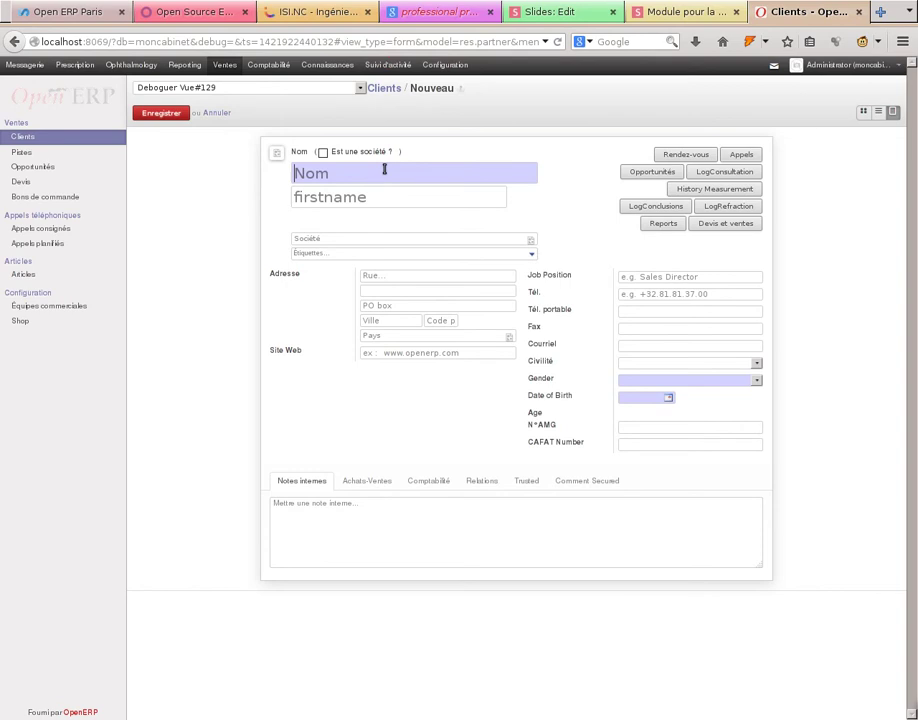
{"action": "type", "text": "Patient1"}
{"action": "key", "text": "Tab"}
{"action": "type", "text": "rene"}
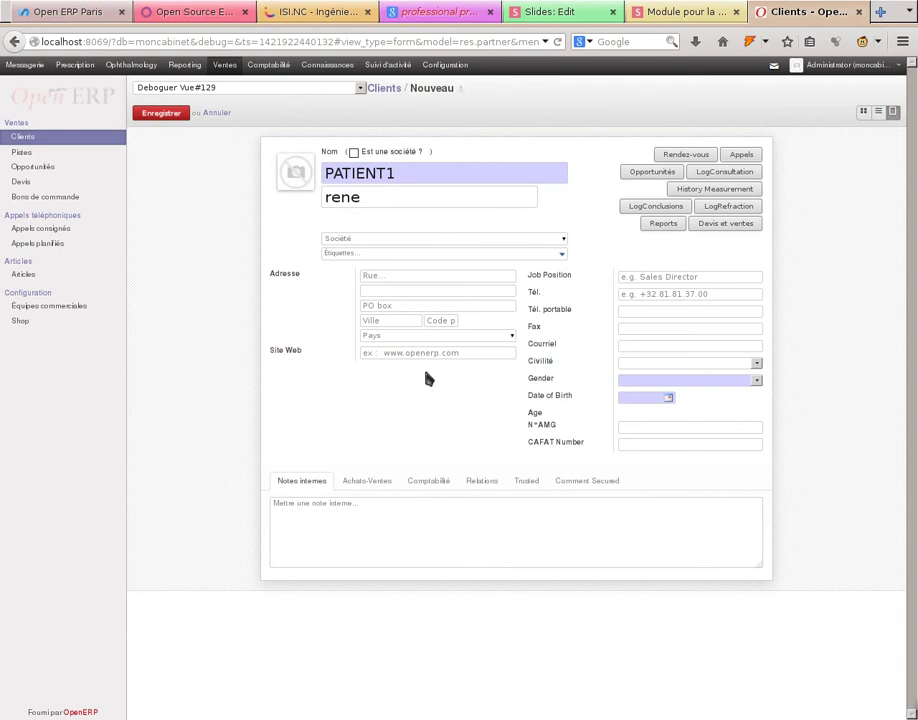
{"action": "left_click", "coordinate": [642, 389]}
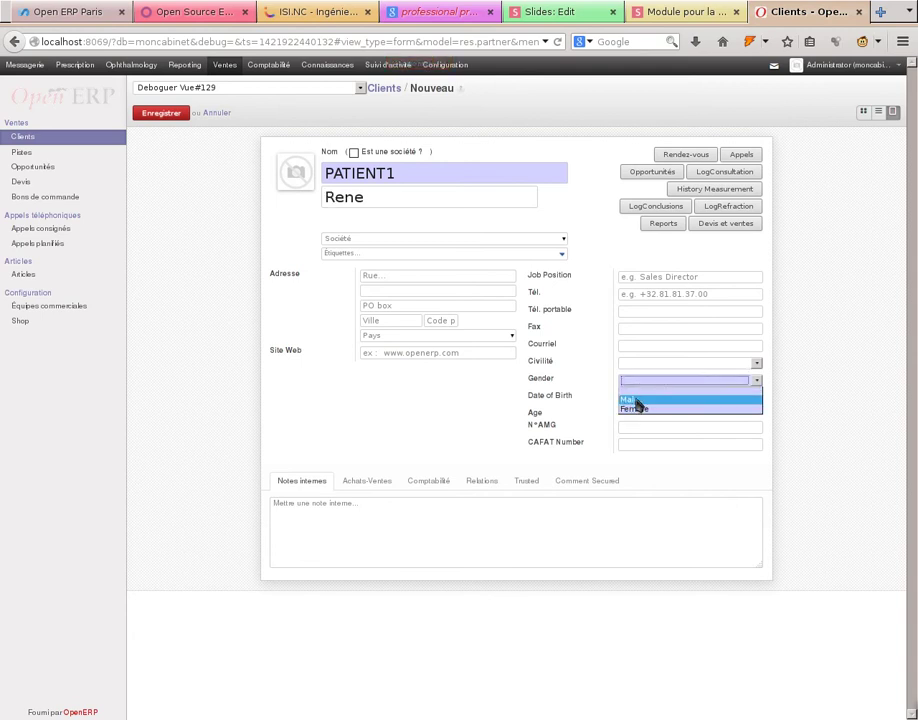
{"action": "left_click", "coordinate": [636, 400]}
{"action": "left_click", "coordinate": [650, 397]}
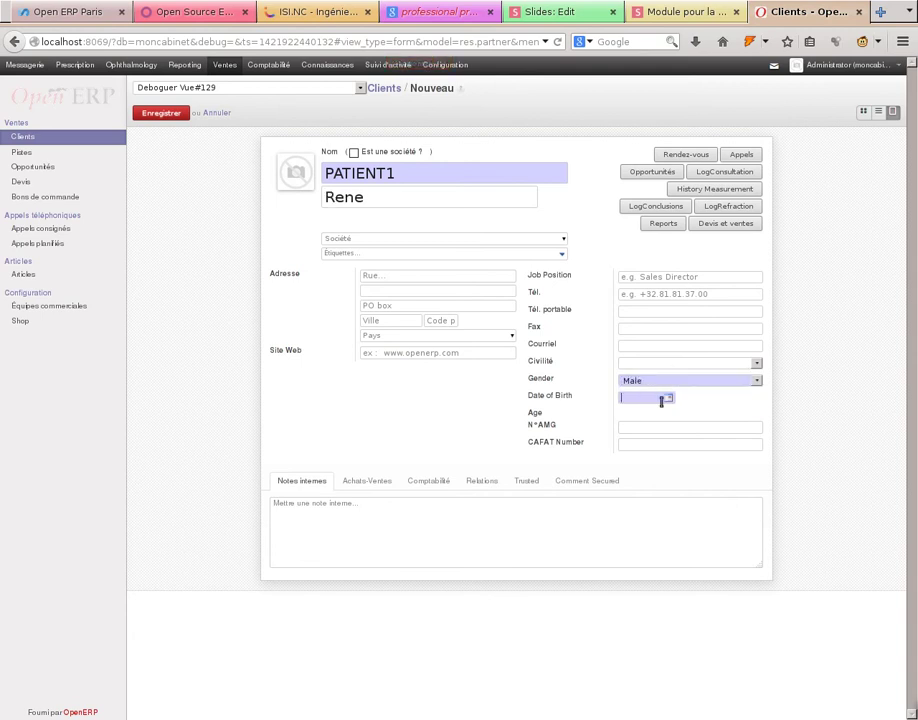
{"action": "type", "text": "10/12/194"}
{"action": "left_click", "coordinate": [155, 112]}
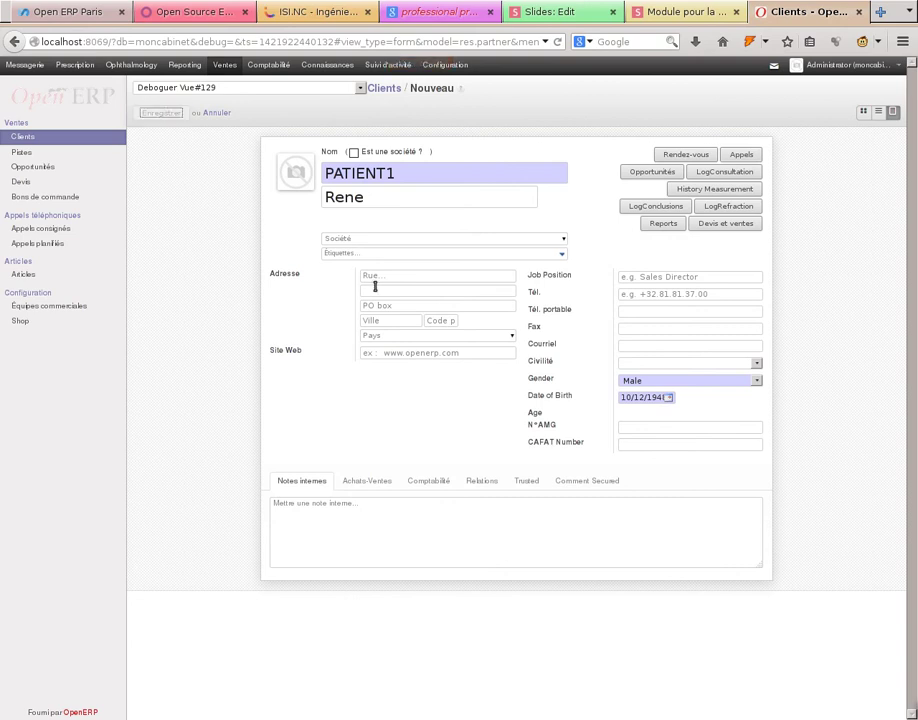